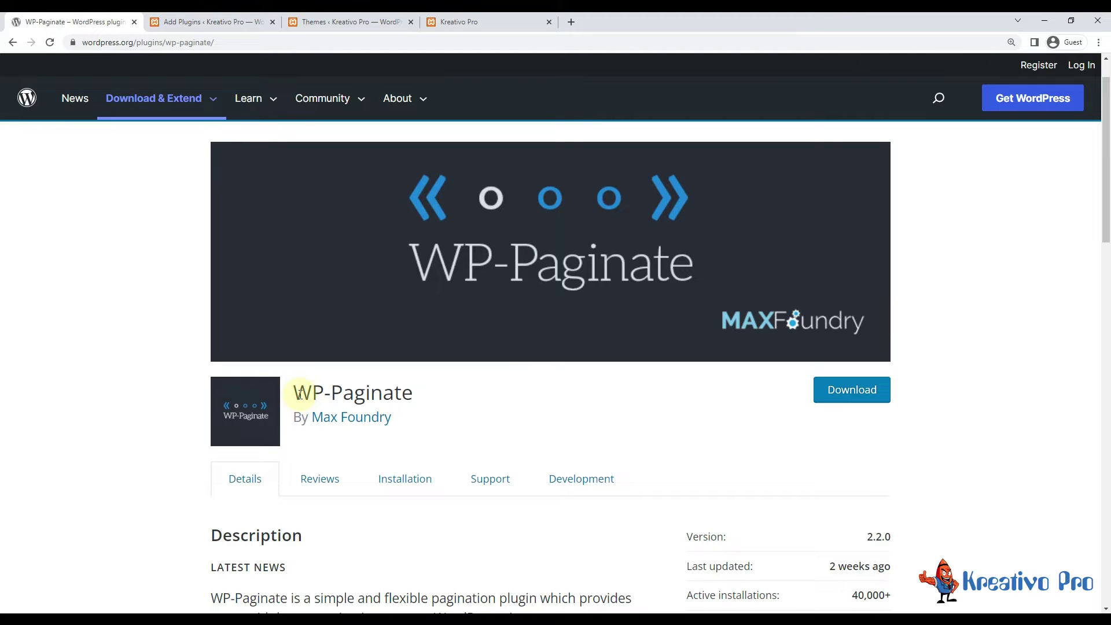
- Activate the WP-Paginate plugin and open its settings page
triple_click(313, 394)
click(132, 392)
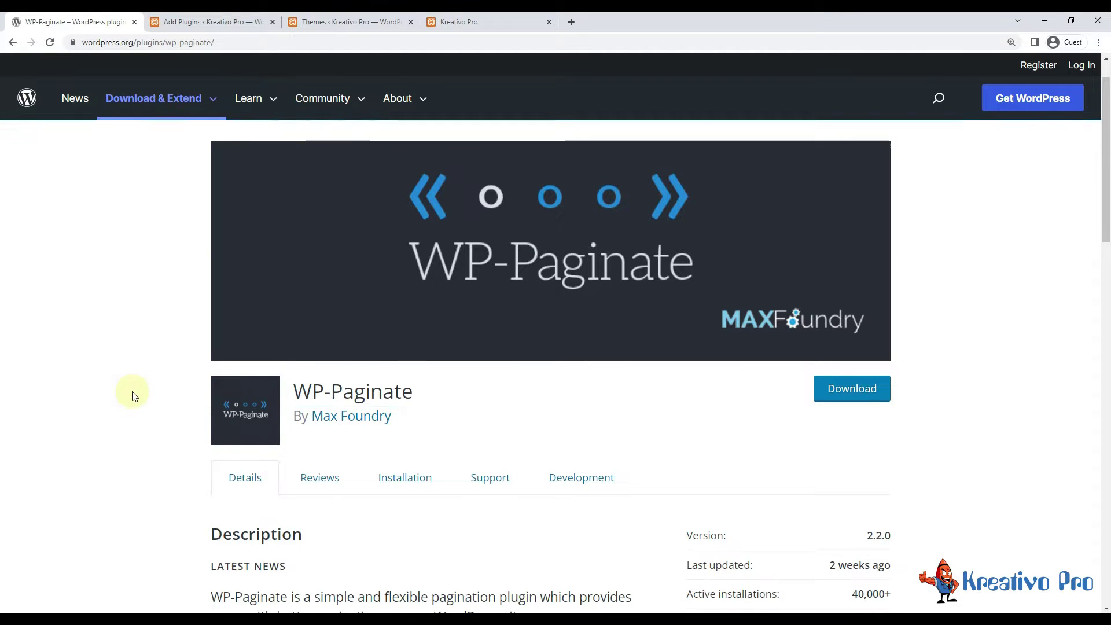
scroll(339, 378, down, 3)
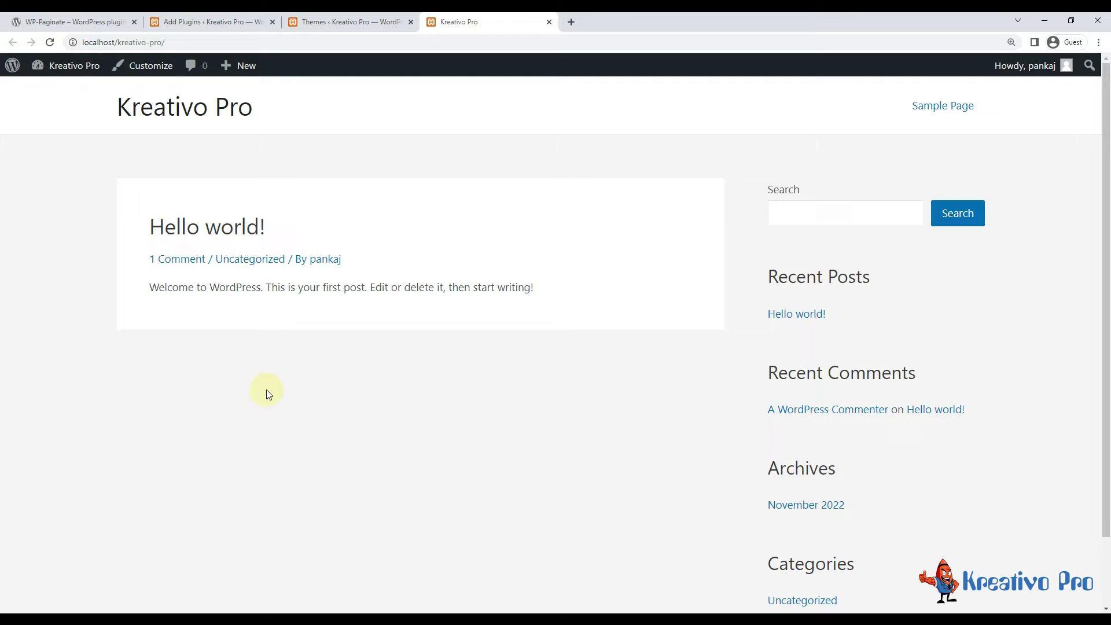
key(ctrl+1)
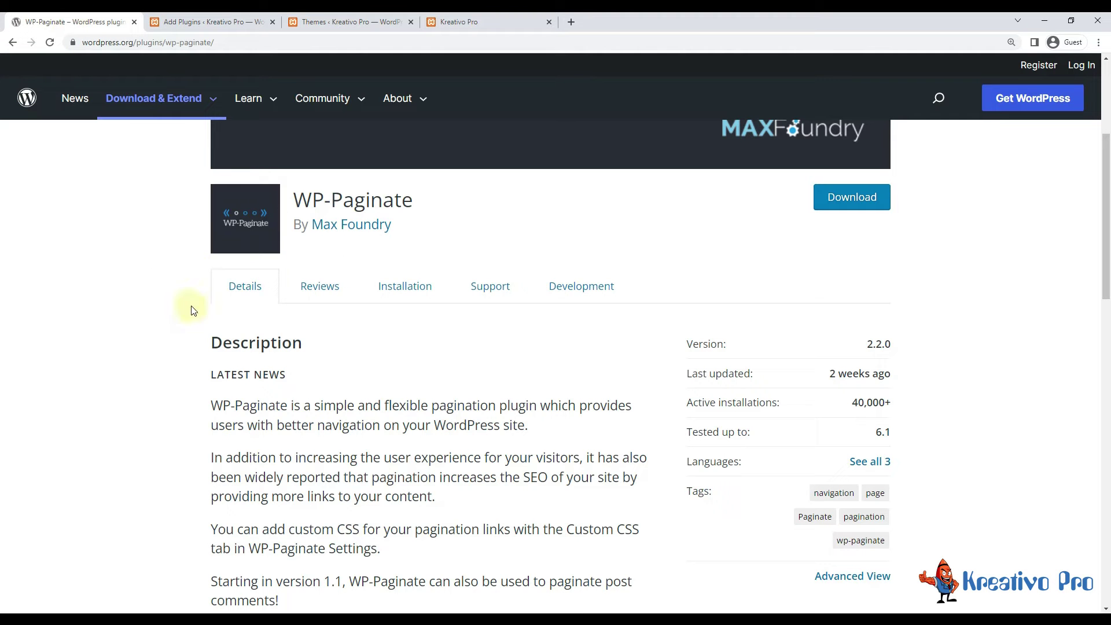
click(193, 23)
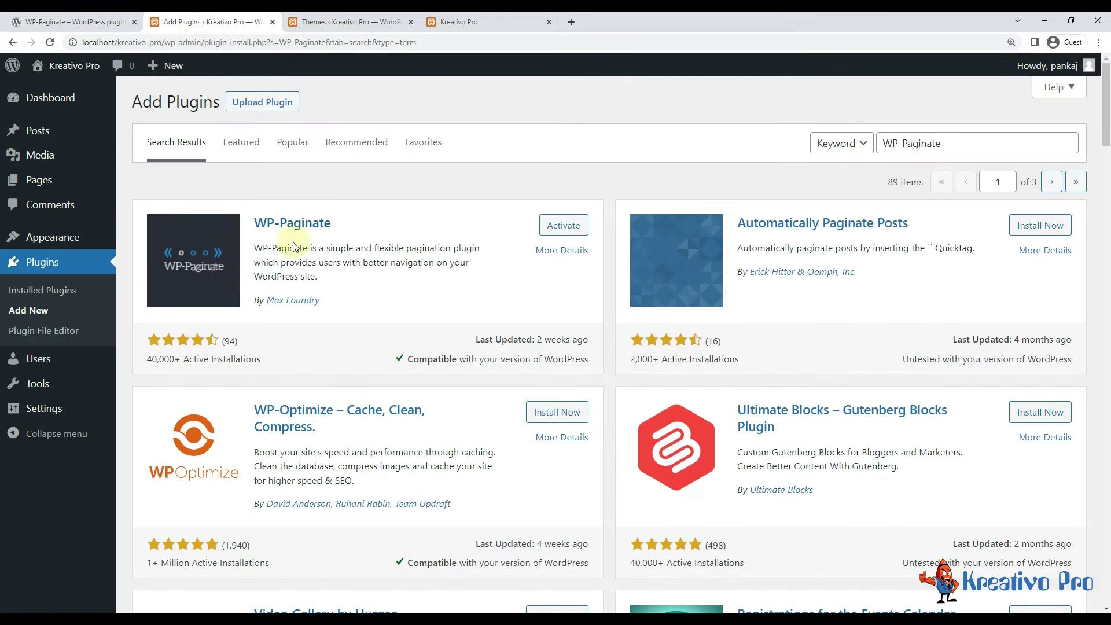
click(564, 226)
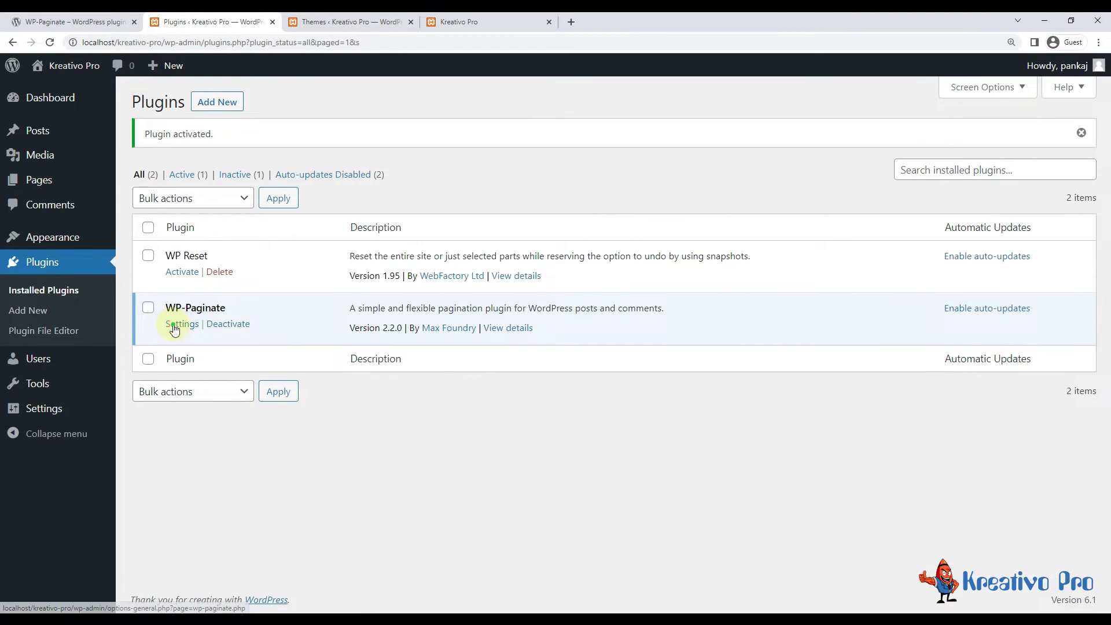
click(182, 324)
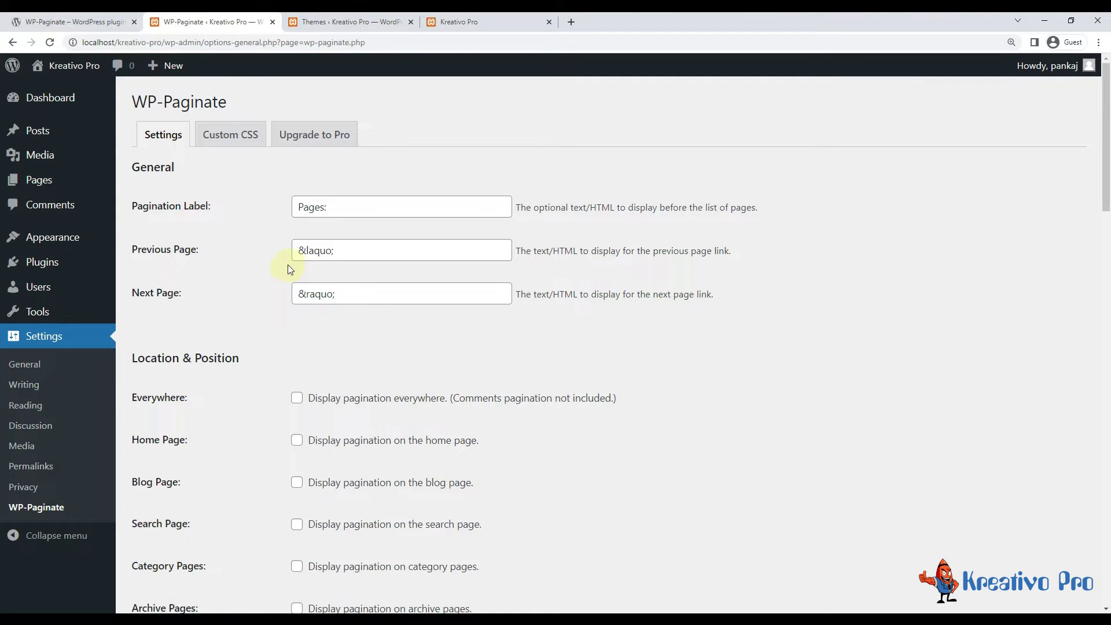
- Change the previous-page link text to '&laquo; Previous'
drag(142, 205, 223, 206)
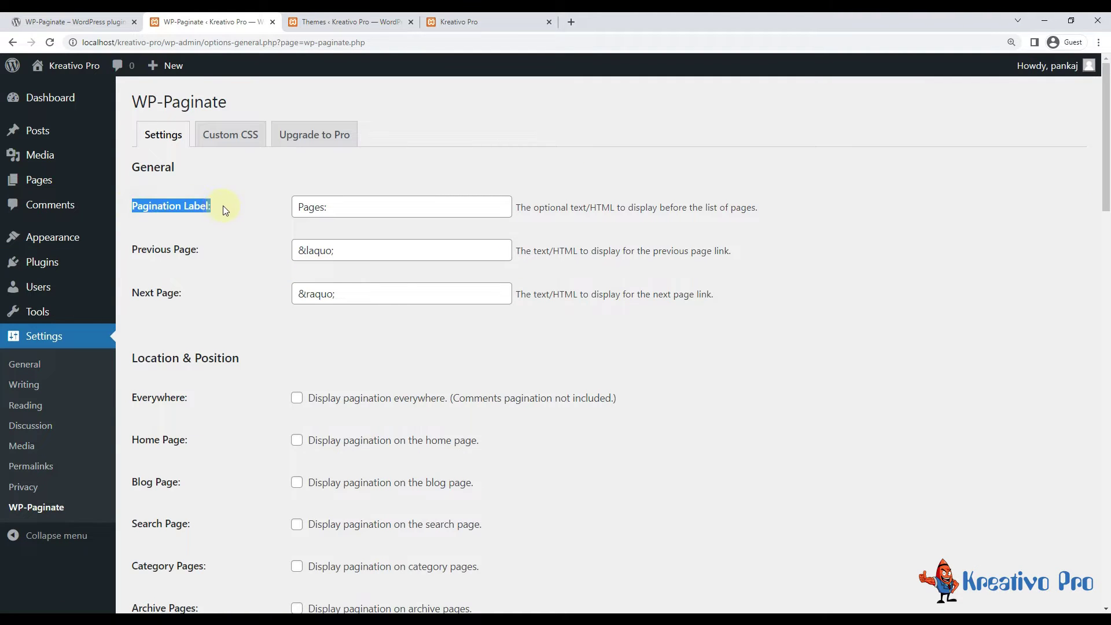
click(211, 212)
click(341, 208)
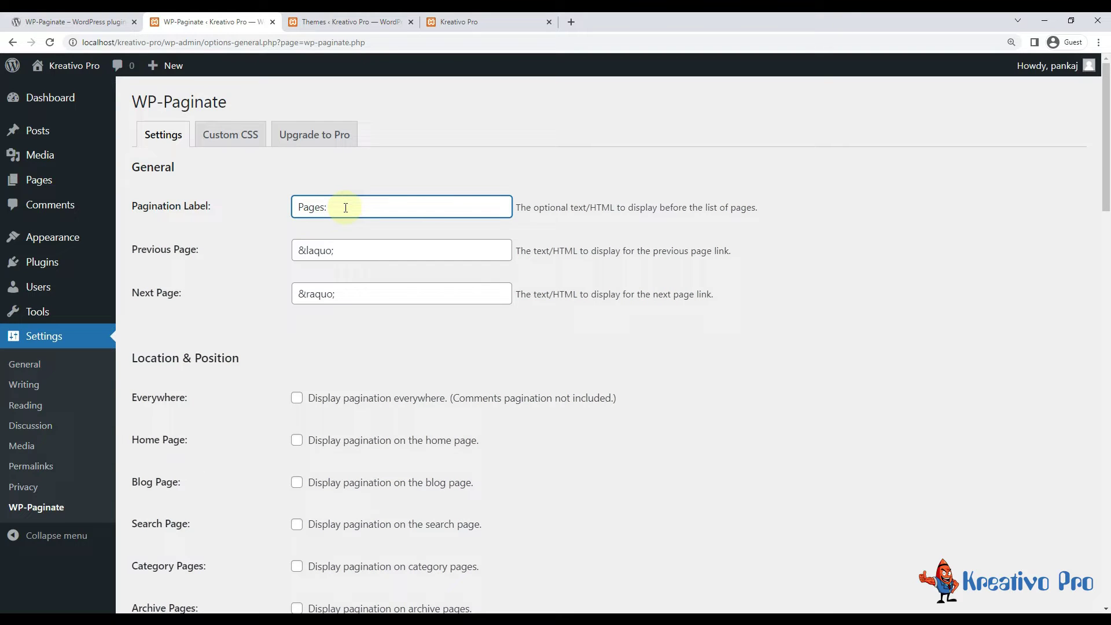
click(252, 257)
click(342, 250)
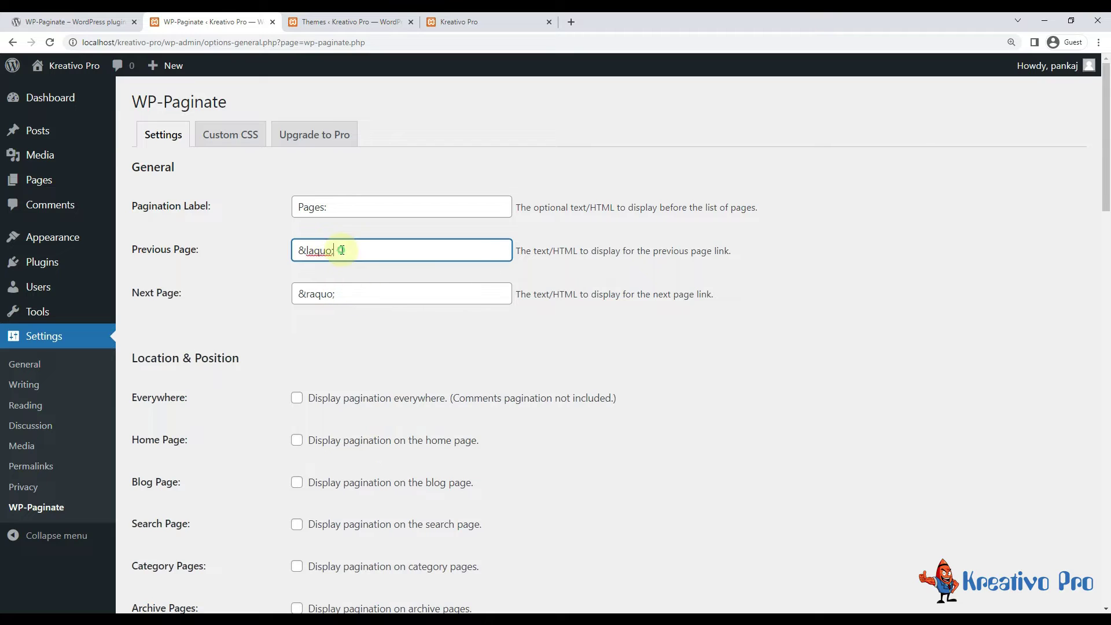
text(Pre)
click(427, 287)
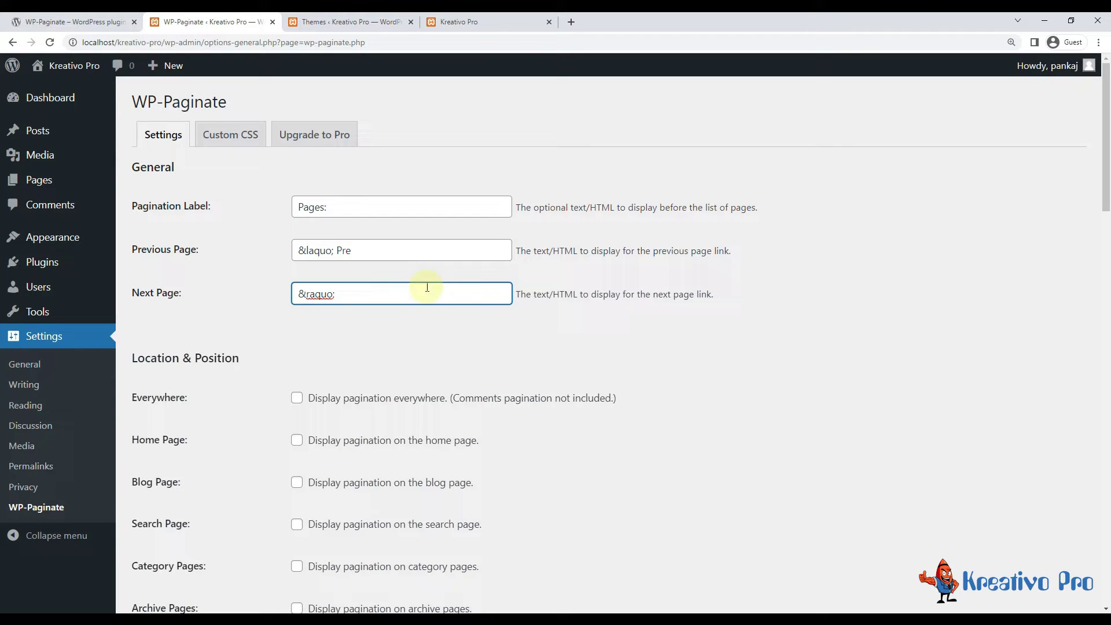
click(412, 249)
- Finish the Previous label and set pagination to appear Everywhere
text(vious)
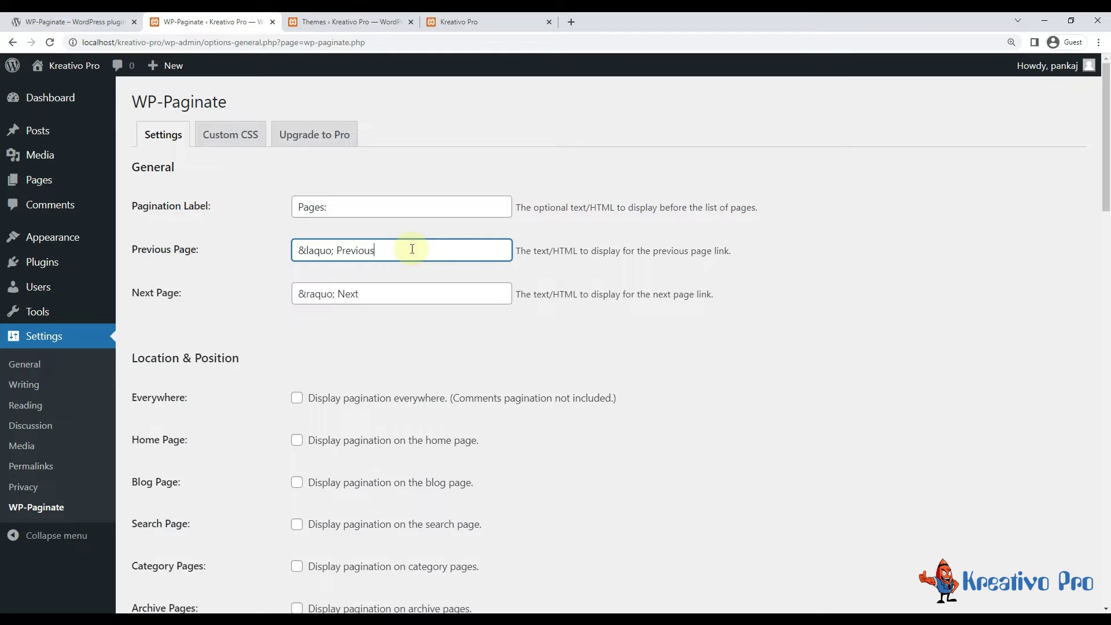
click(272, 325)
scroll(227, 325, down, 2)
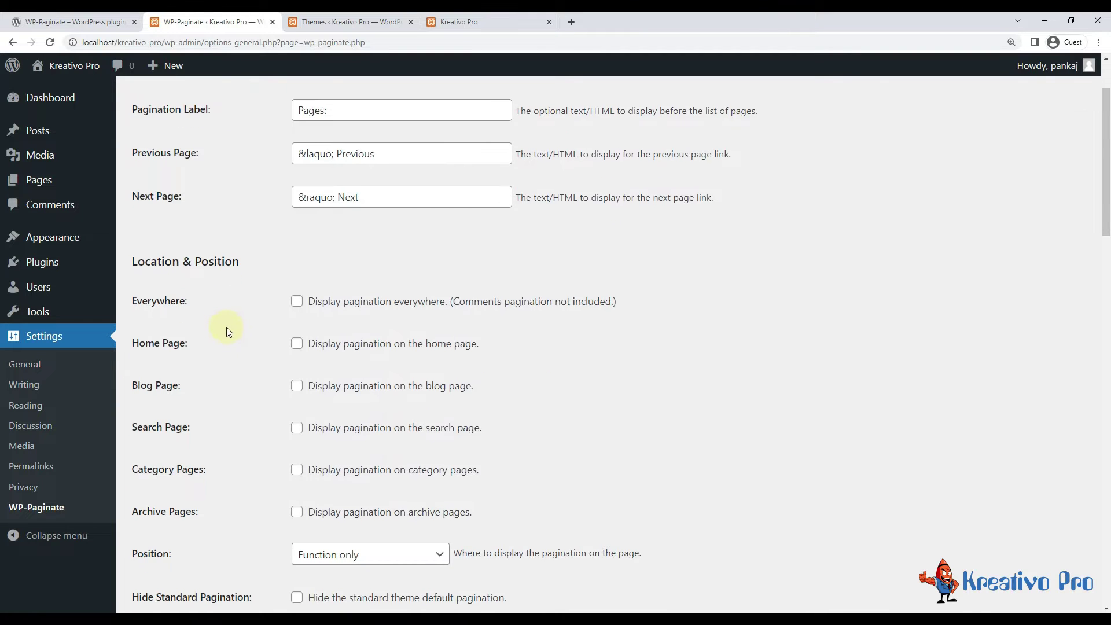
scroll(224, 325, down, 2)
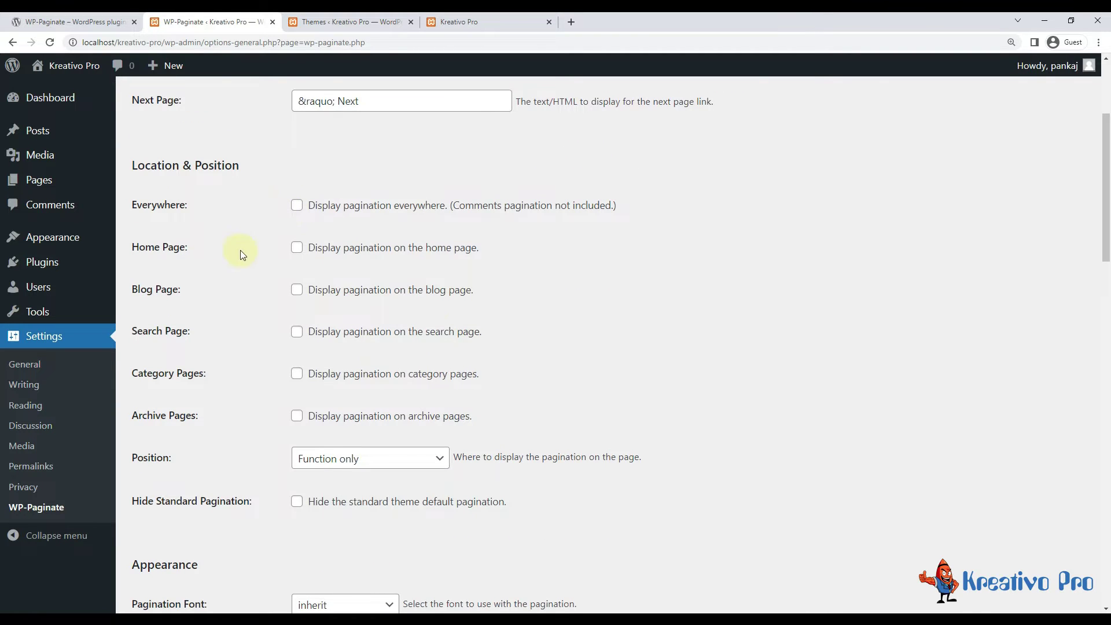
click(296, 249)
click(296, 331)
click(297, 206)
- Set the pagination position to Below the Content
scroll(240, 234, up, 3)
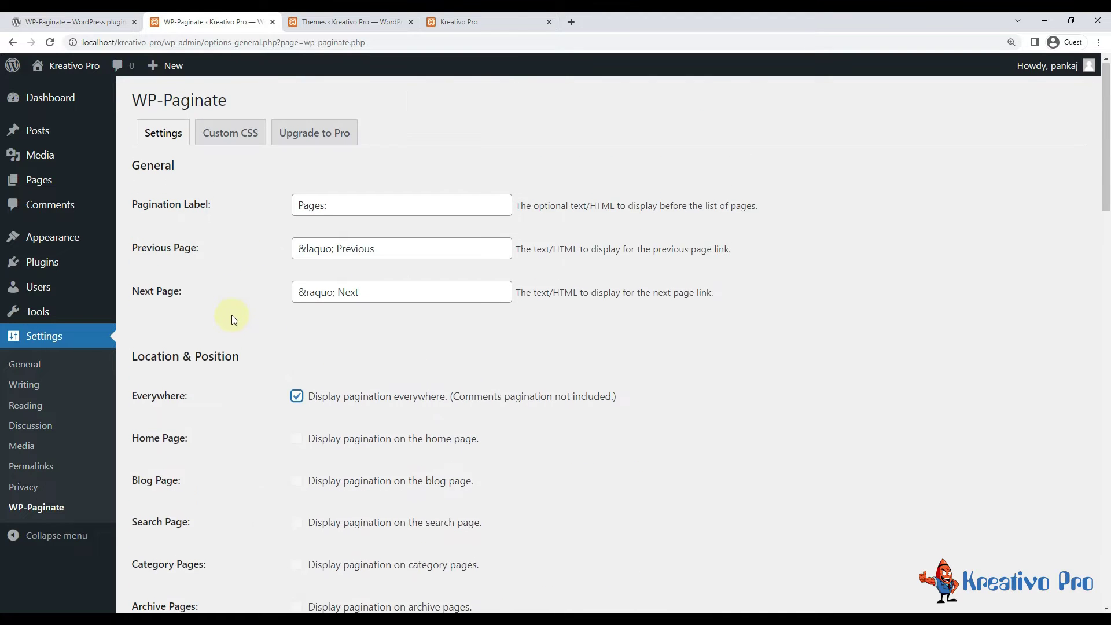
scroll(231, 315, down, 3)
scroll(232, 314, down, 3)
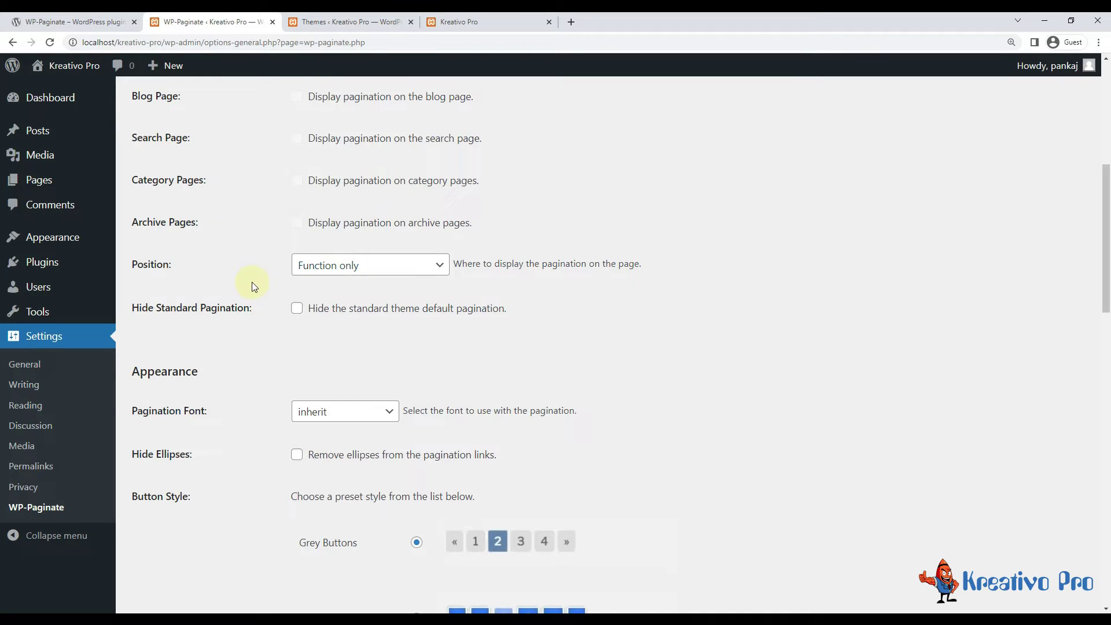
click(308, 266)
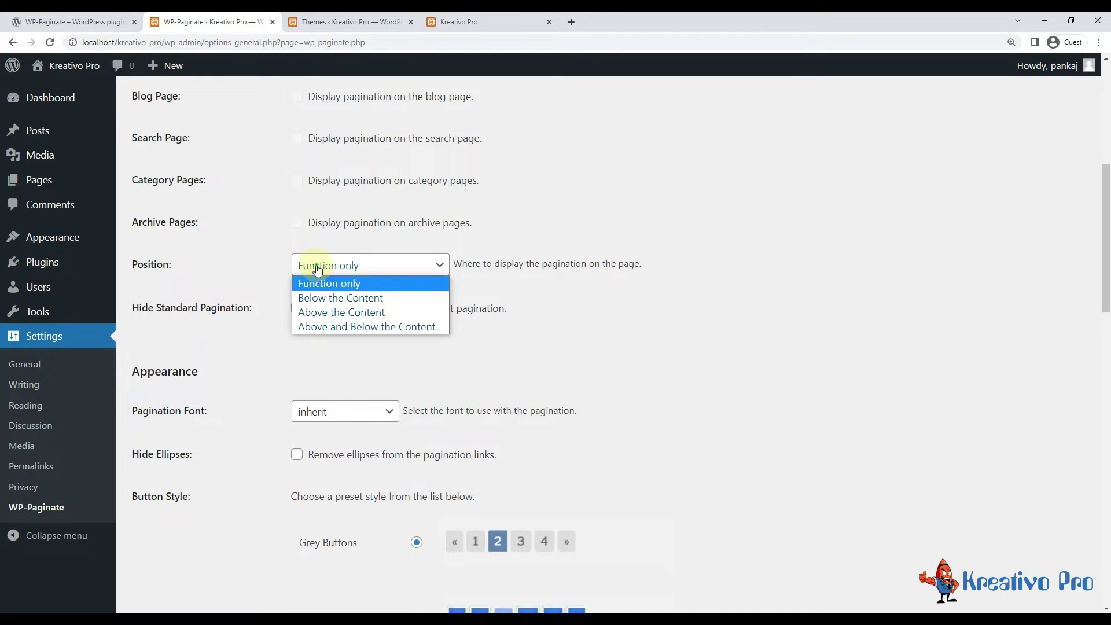
click(308, 299)
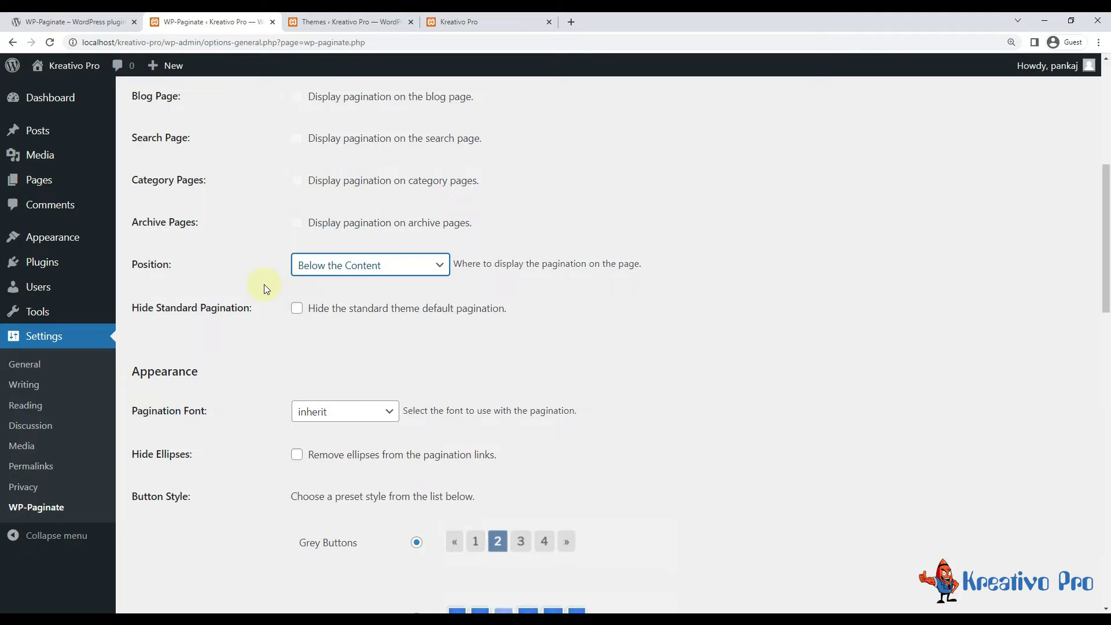
click(268, 273)
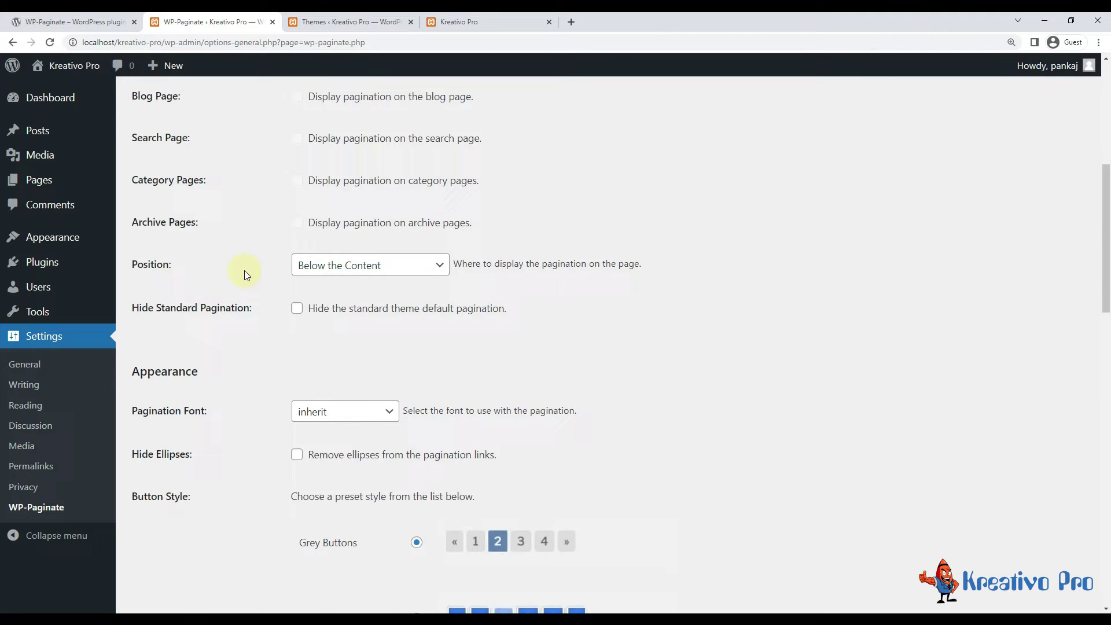
- Review the WP-Paginate page and save the settings
scroll(245, 270, up, 6)
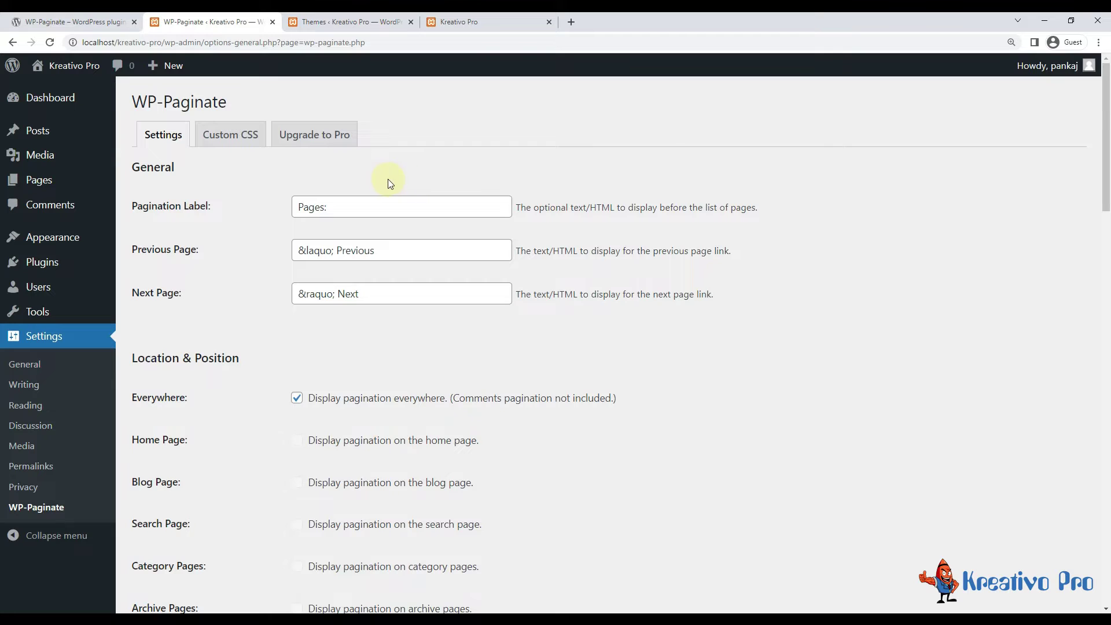
drag(132, 103, 243, 104)
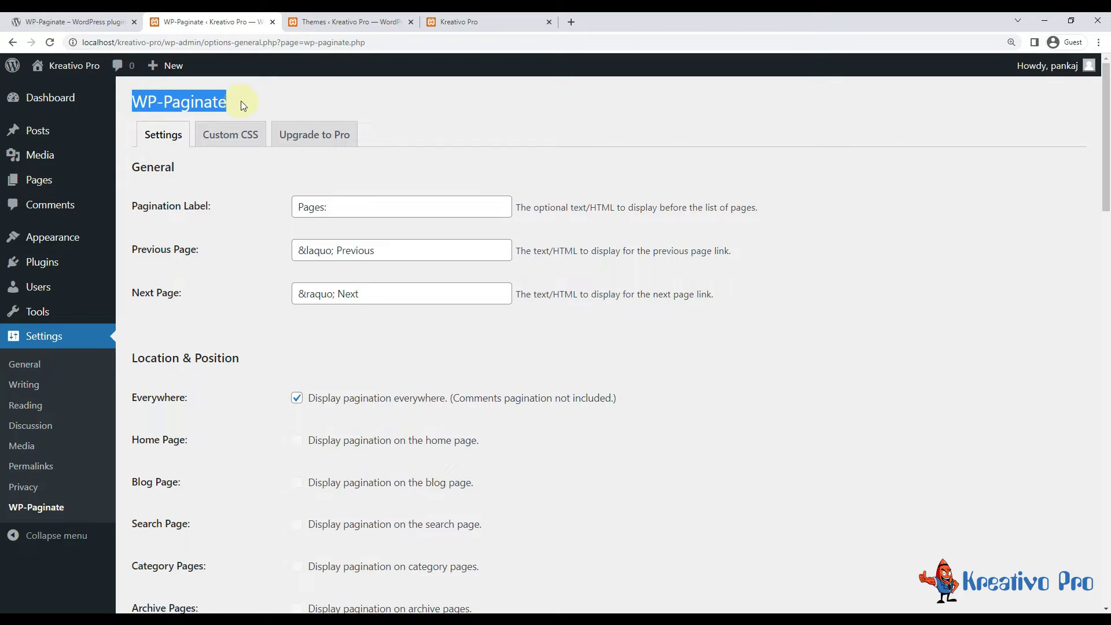
click(439, 176)
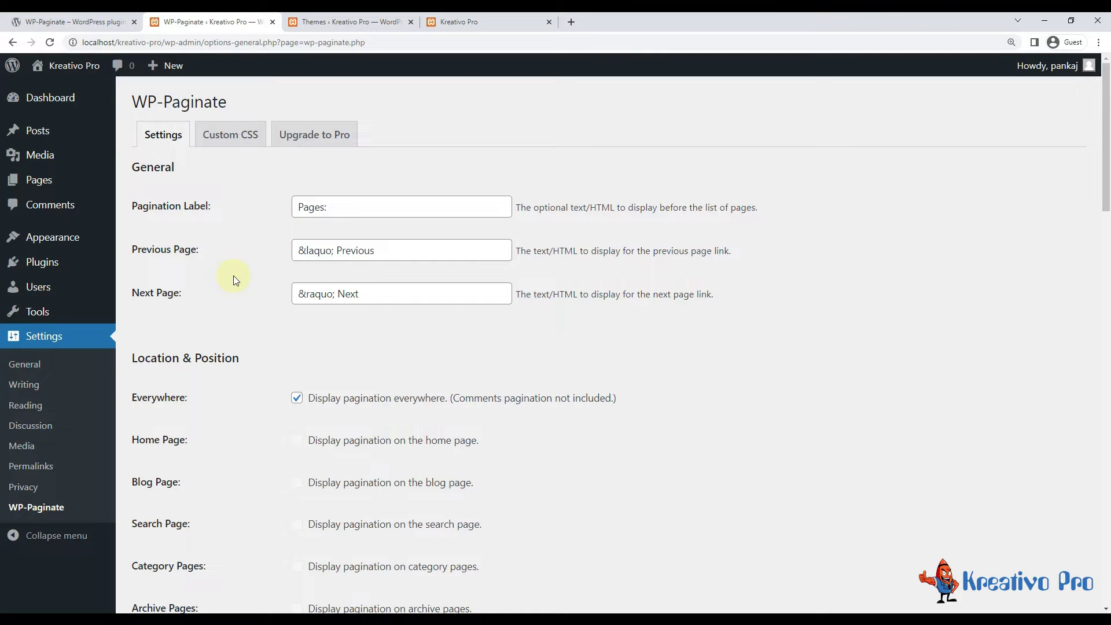
scroll(234, 275, down, 6)
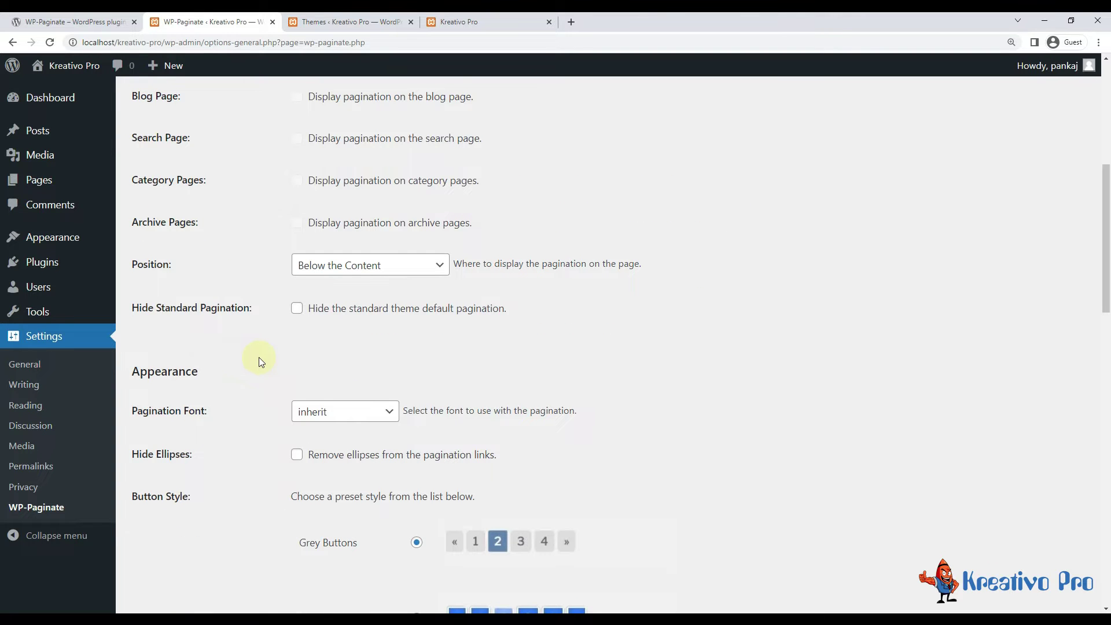
scroll(259, 356, up, 6)
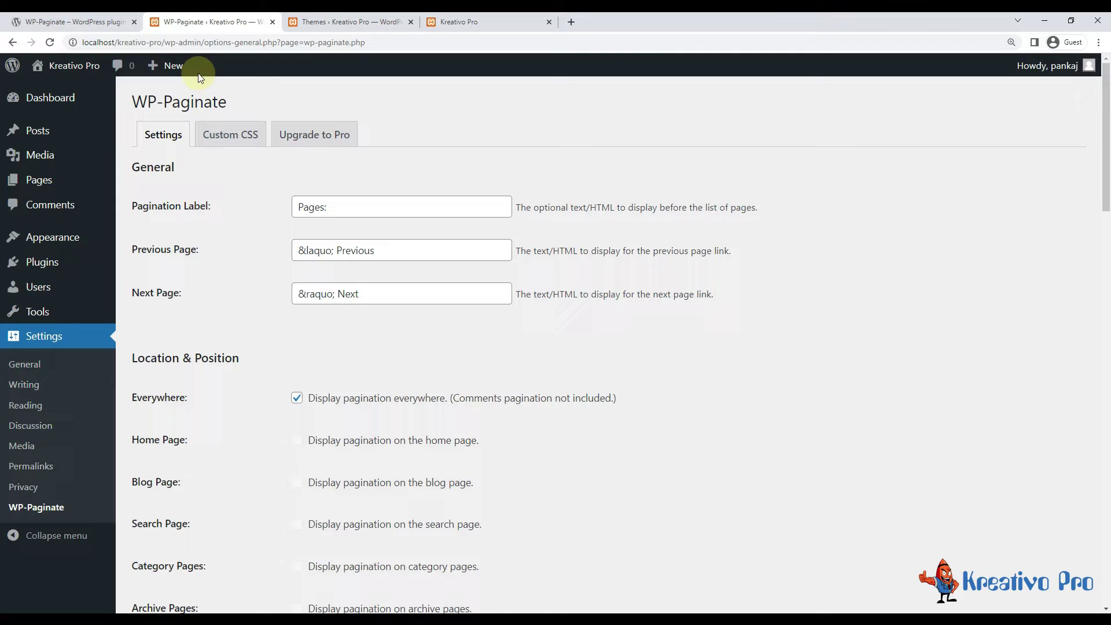
scroll(254, 246, down, 6)
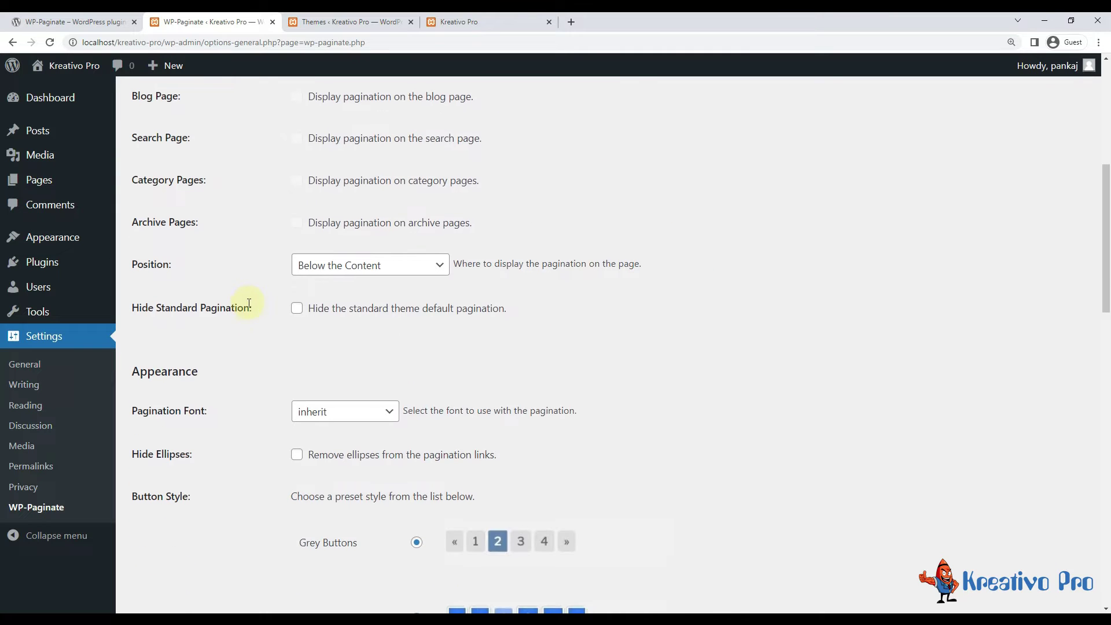
scroll(263, 340, down, 2)
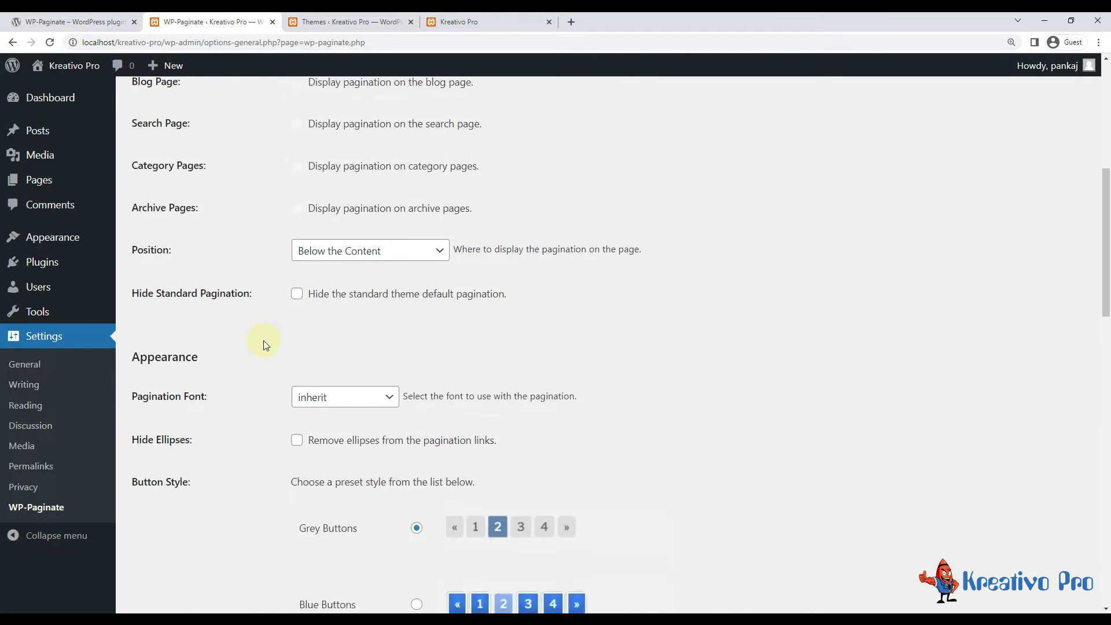
scroll(230, 335, down, 12)
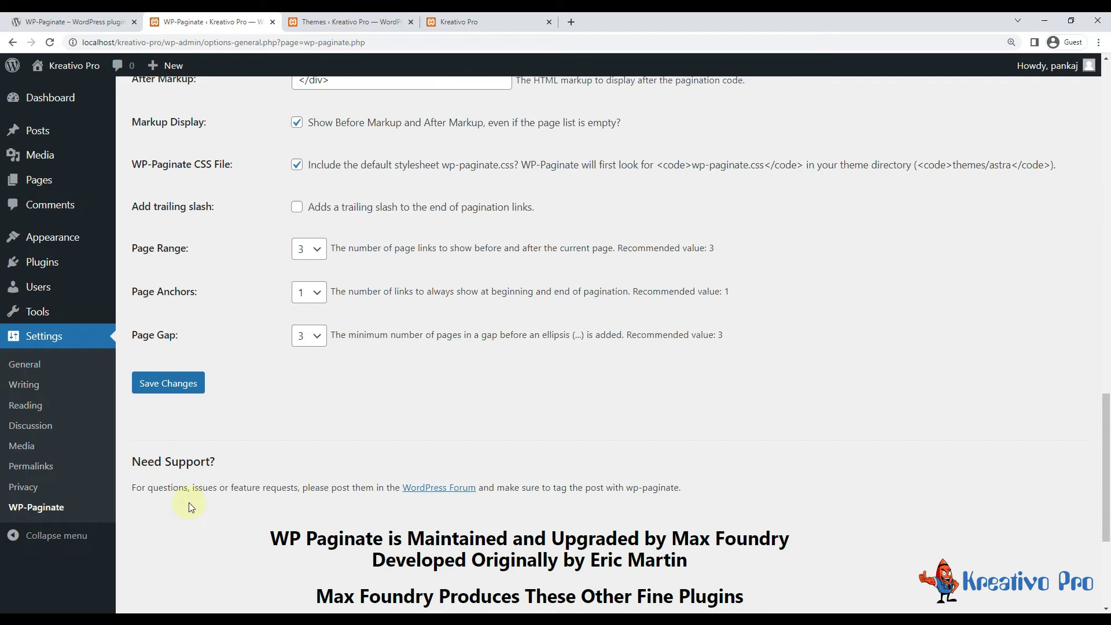
click(161, 382)
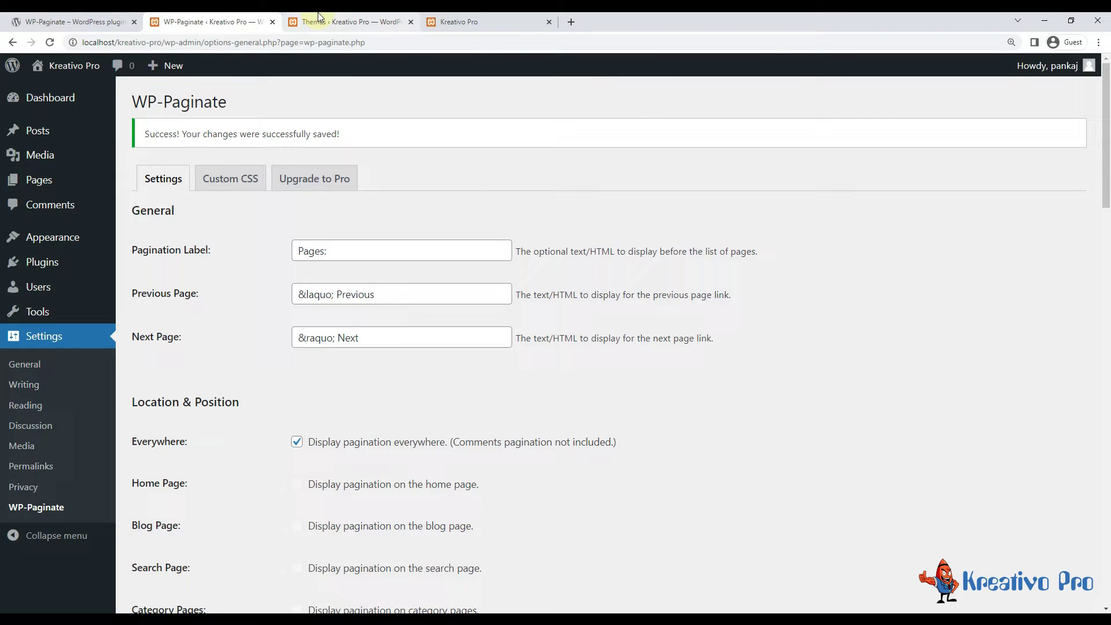
- Glance at the Kreativo Pro site, then go to the Reading settings
click(481, 19)
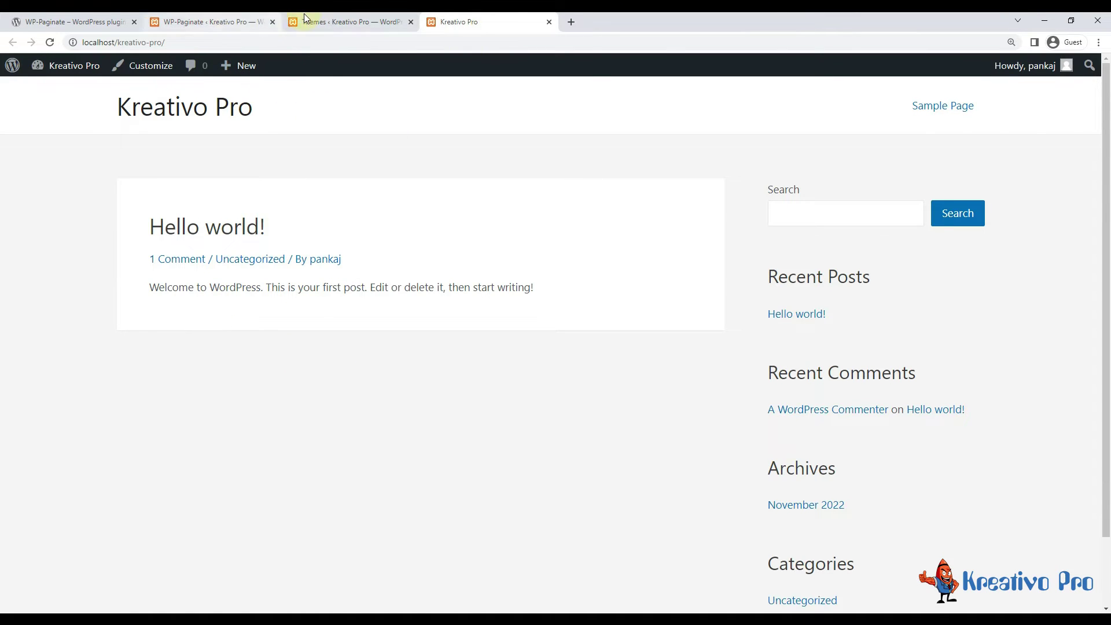
click(188, 13)
scroll(268, 420, down, 2)
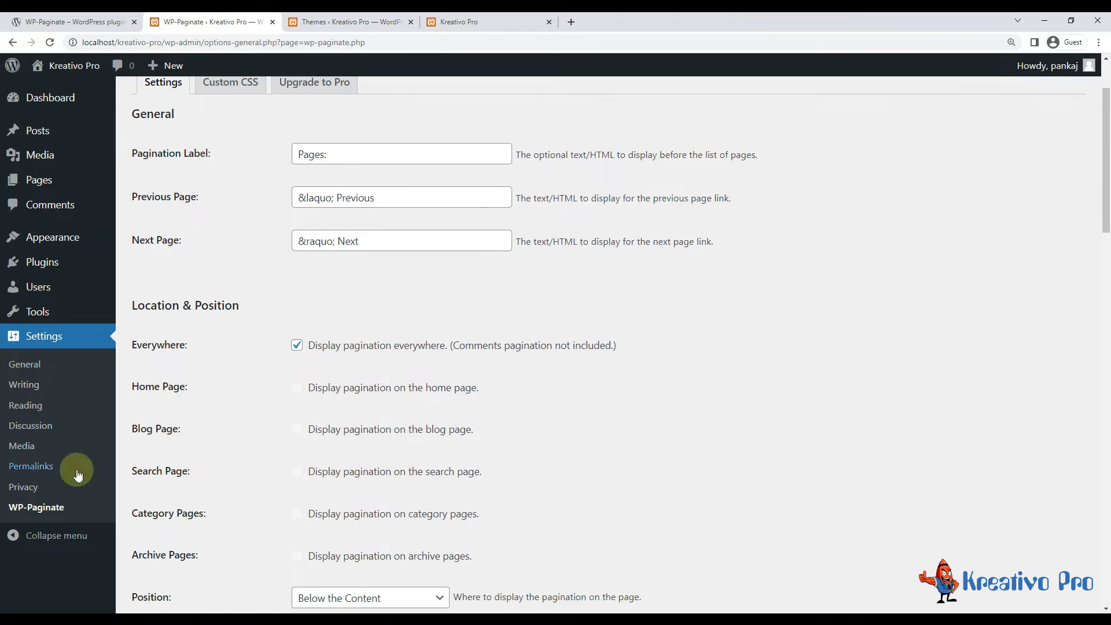
click(27, 408)
- Set blog pages and syndication feeds to show 1 post, and save
click(326, 294)
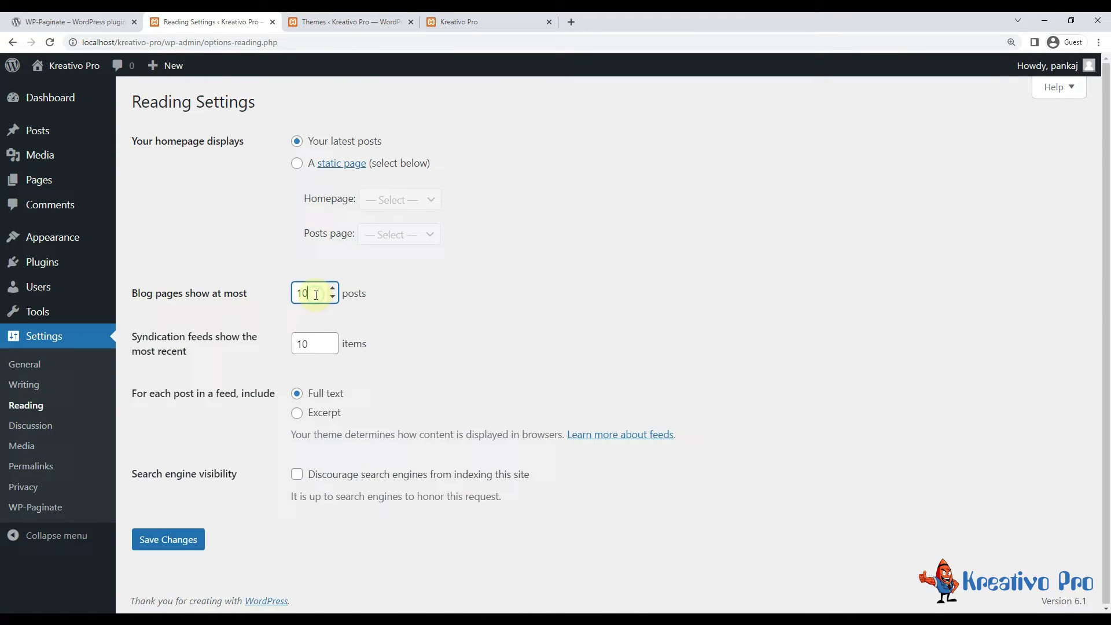
key(BackSpace)
click(317, 338)
key(BackSpace)
click(167, 539)
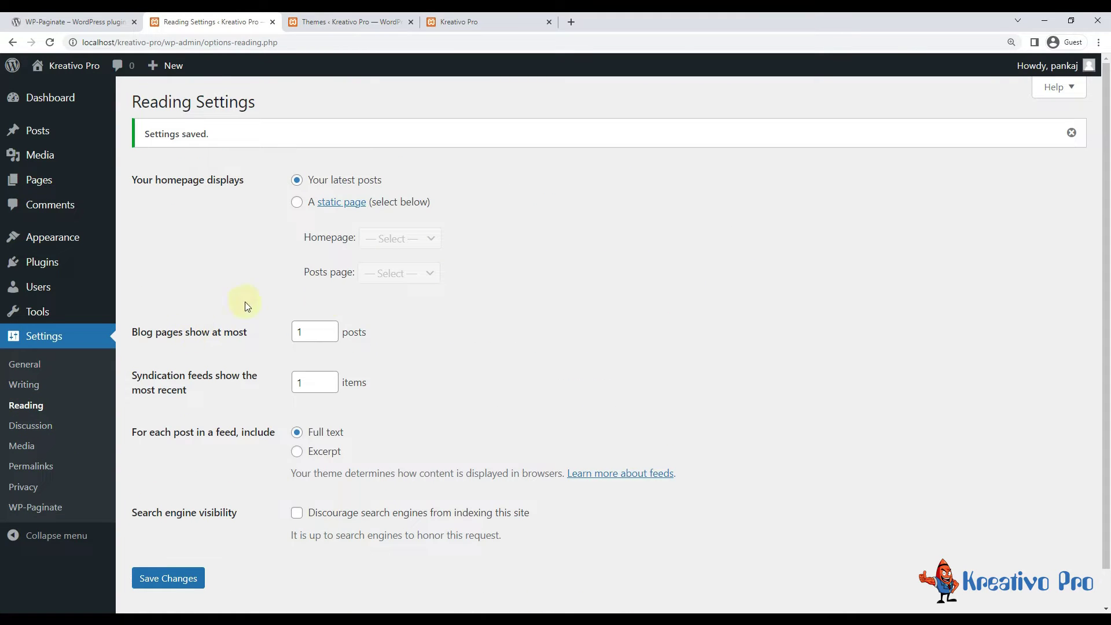
- Compare the live site against the saved Reading settings
key(ctrl+4)
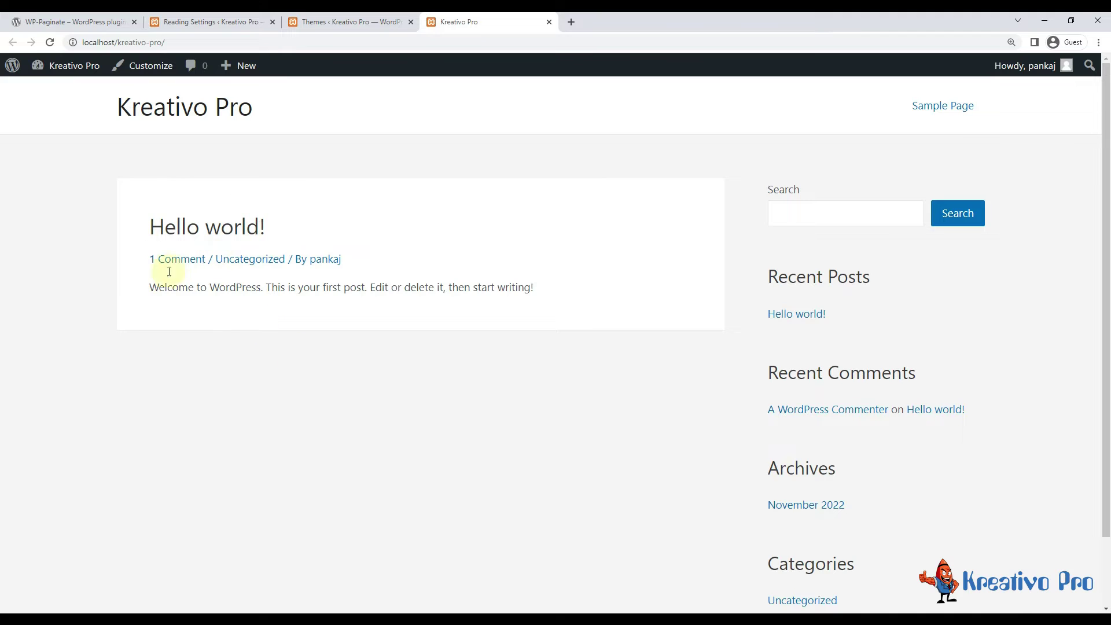
key(ctrl+2)
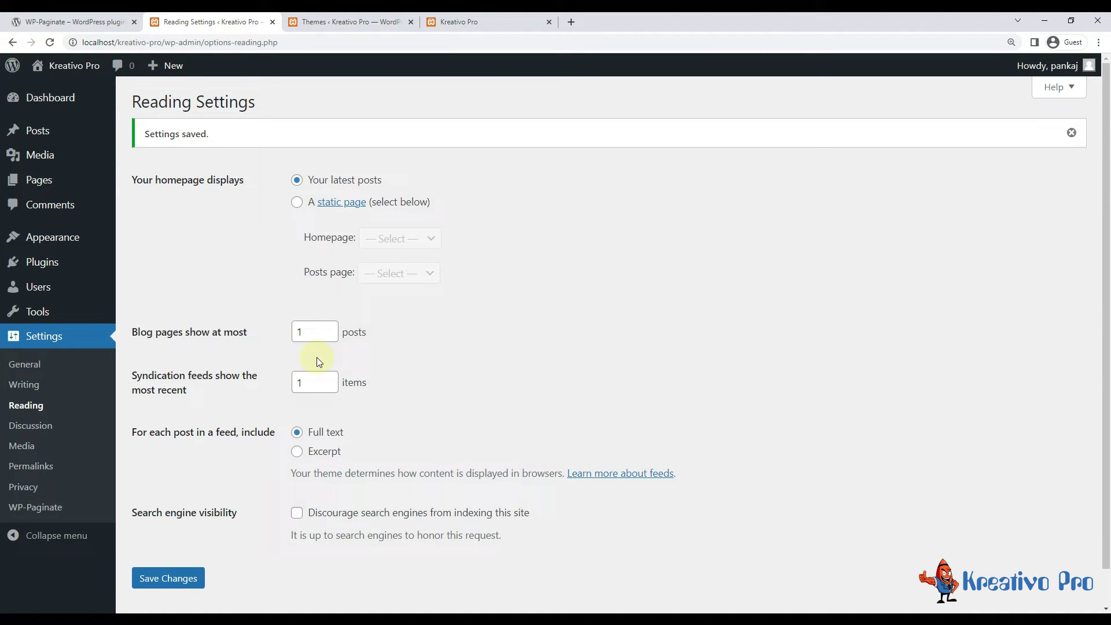
key(ctrl+4)
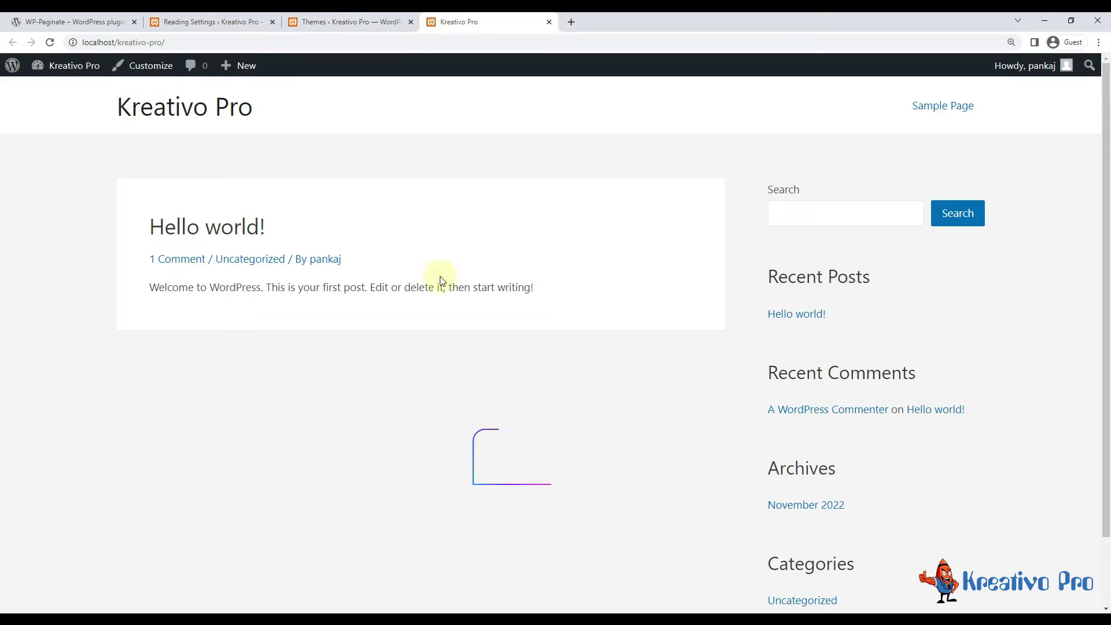
scroll(441, 281, down, 1)
scroll(357, 344, up, 1)
key(ctrl+2)
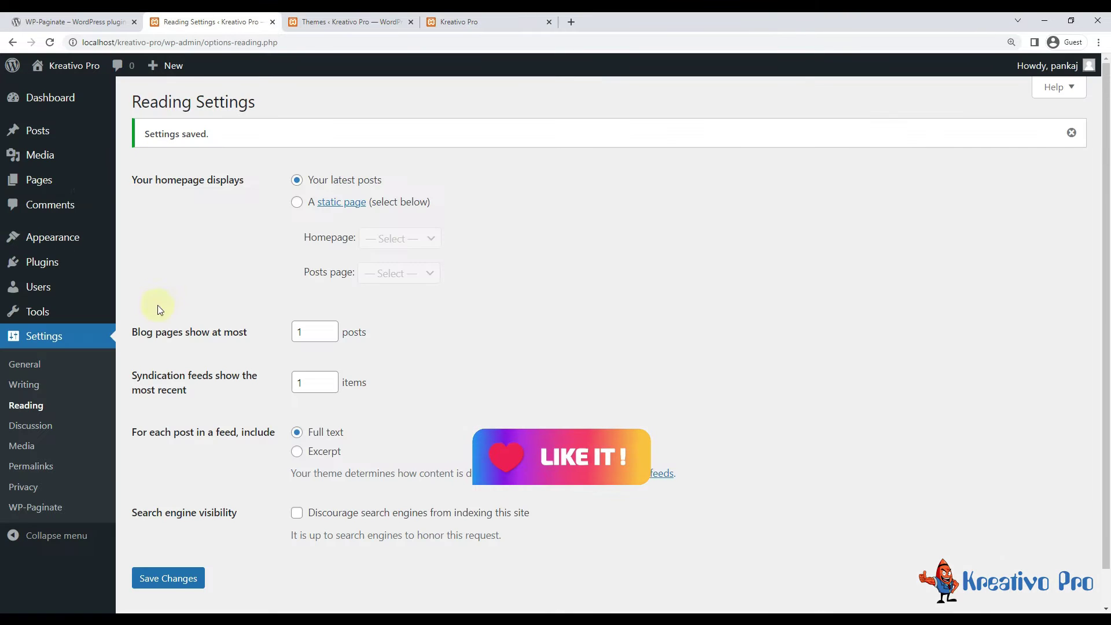
- Write and publish a post titled 'Lorem Ipsum' with body text 'Lorem Ipsum'
click(36, 130)
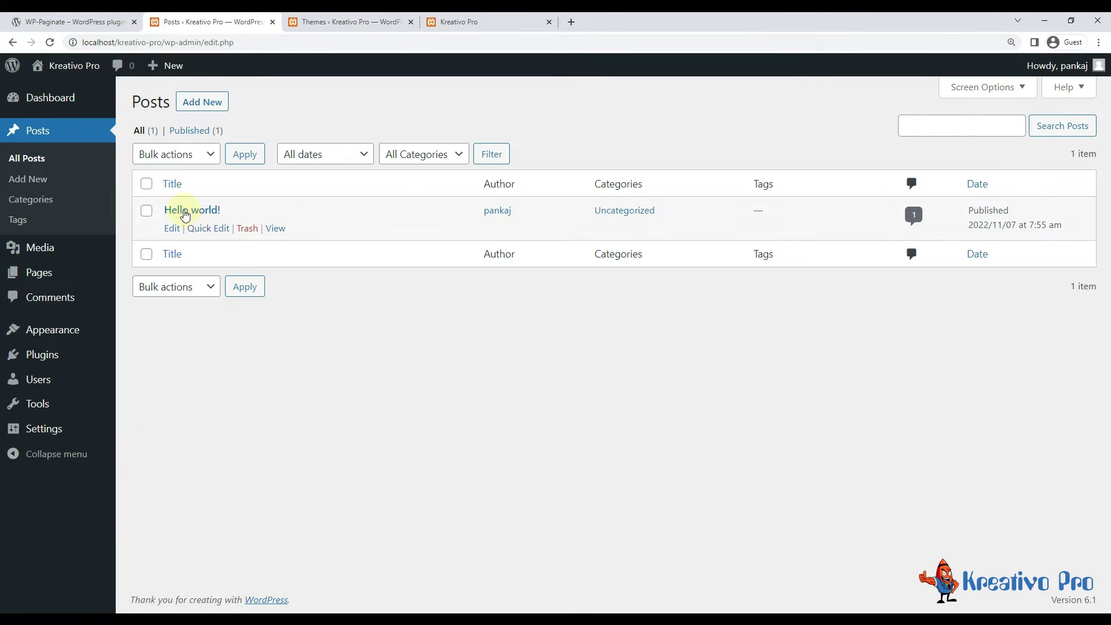
click(196, 102)
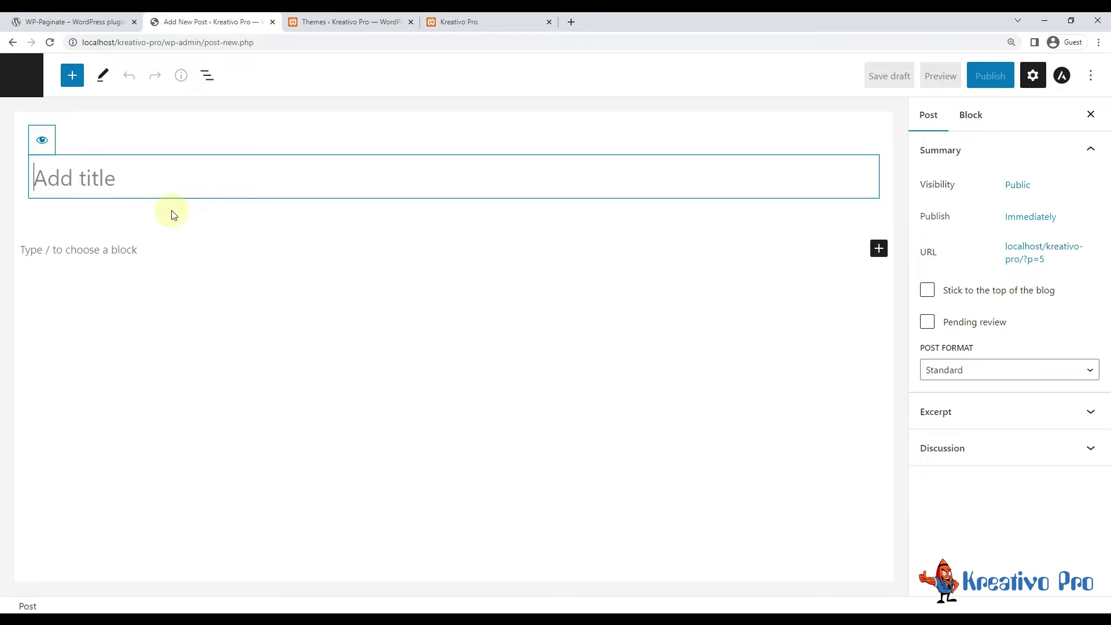
text(Lorem Ip)
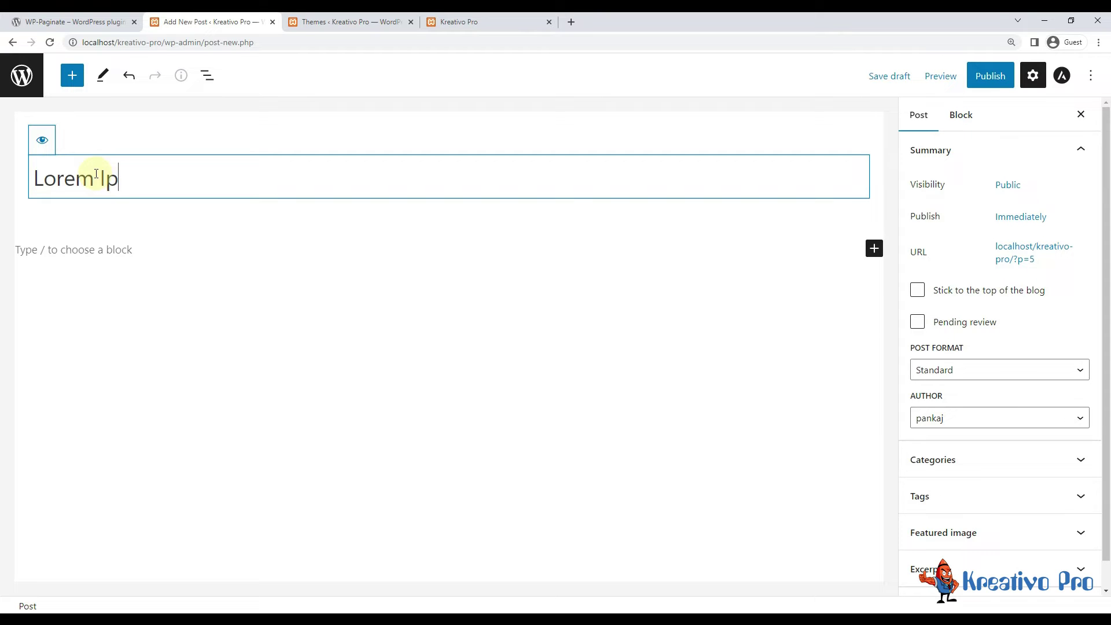
text(sum)
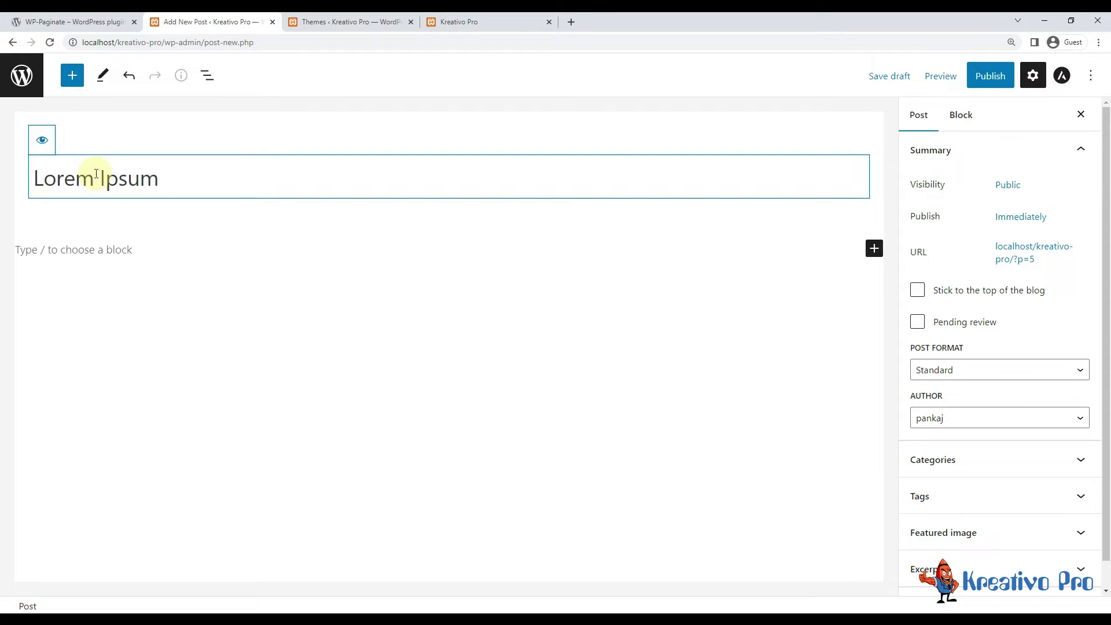
click(102, 242)
text(Lorem Ipsum)
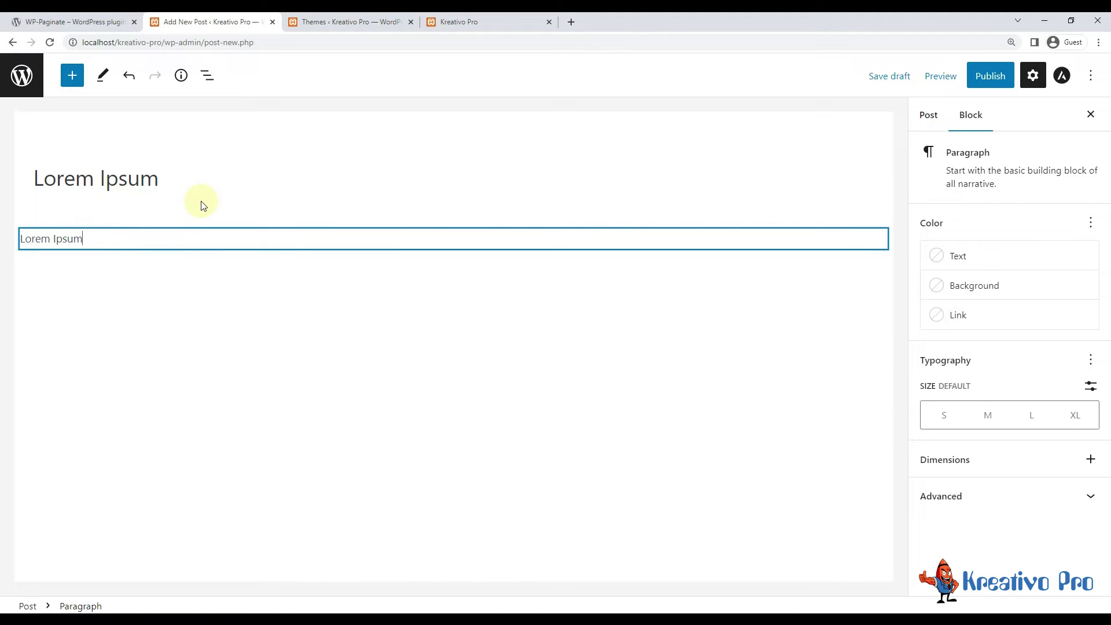
click(990, 76)
click(959, 72)
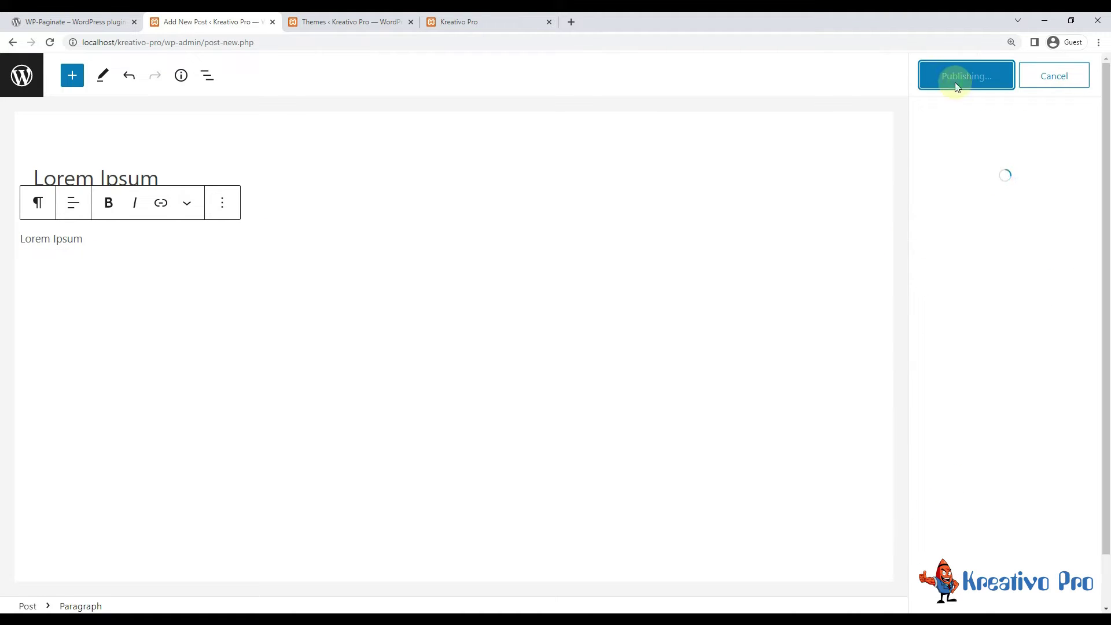
- Reload the site, inspect the 'Pages: 1 2 » Next' bars, then return to Themes
click(502, 18)
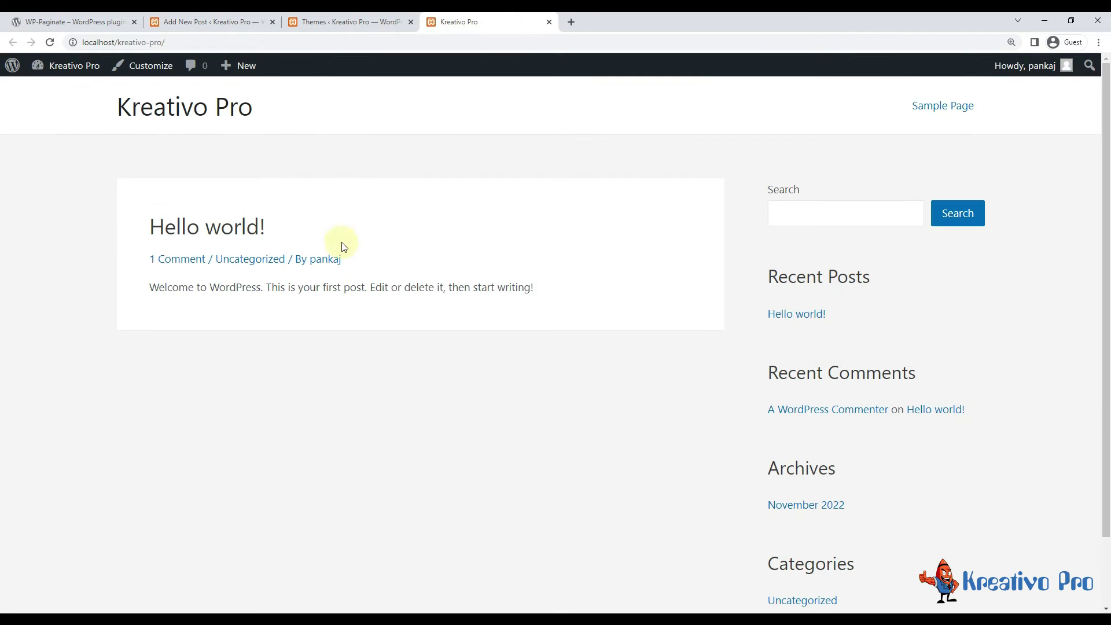
key(F5)
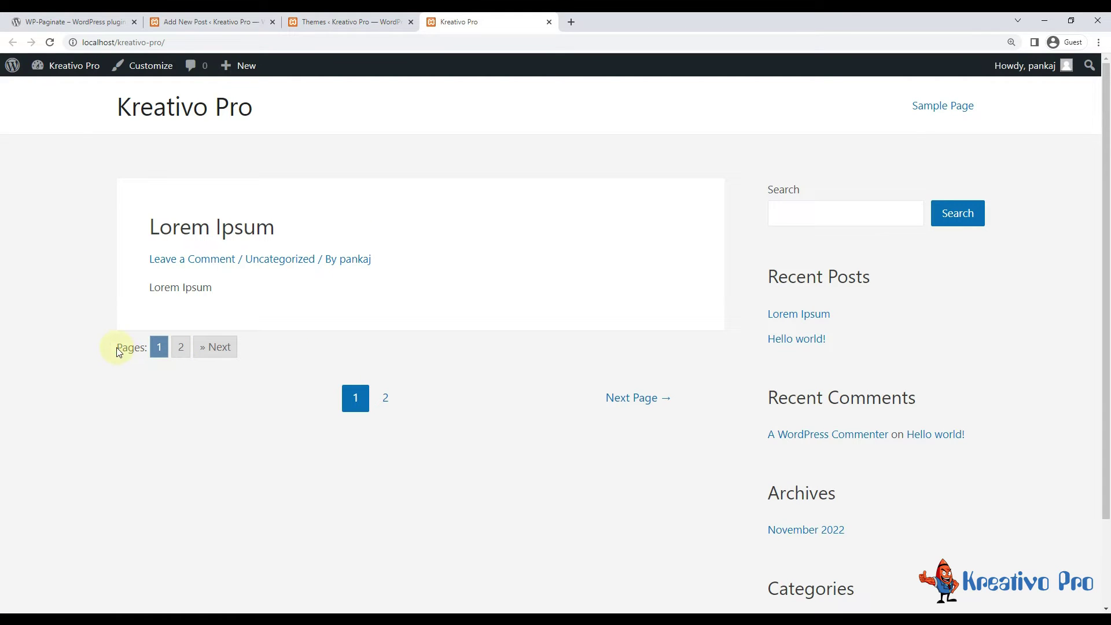
drag(117, 351, 246, 351)
click(258, 343)
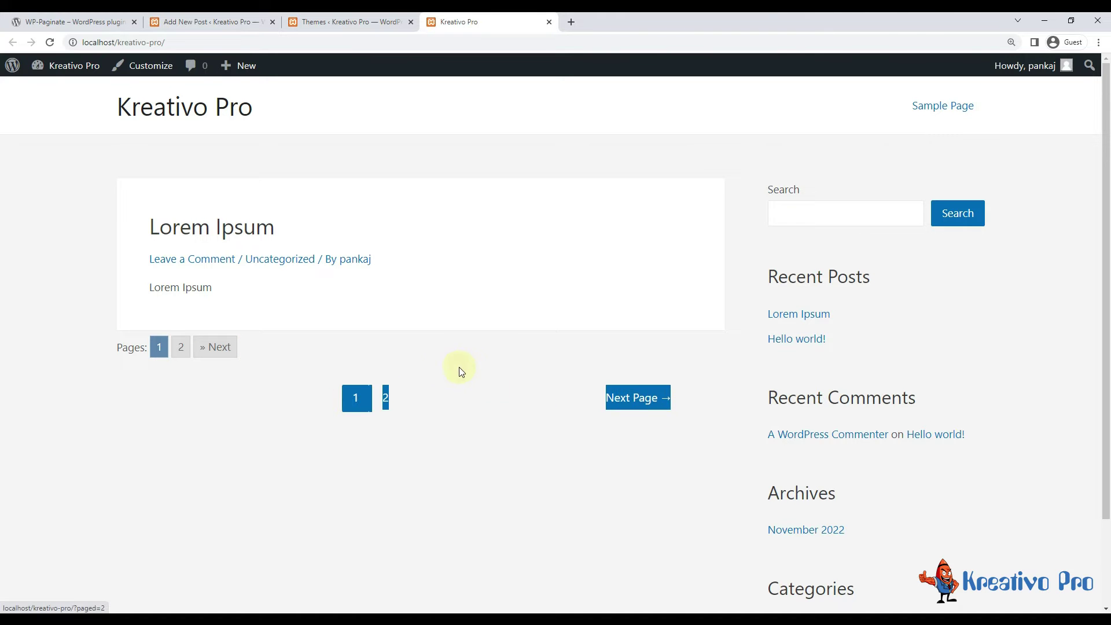
click(342, 22)
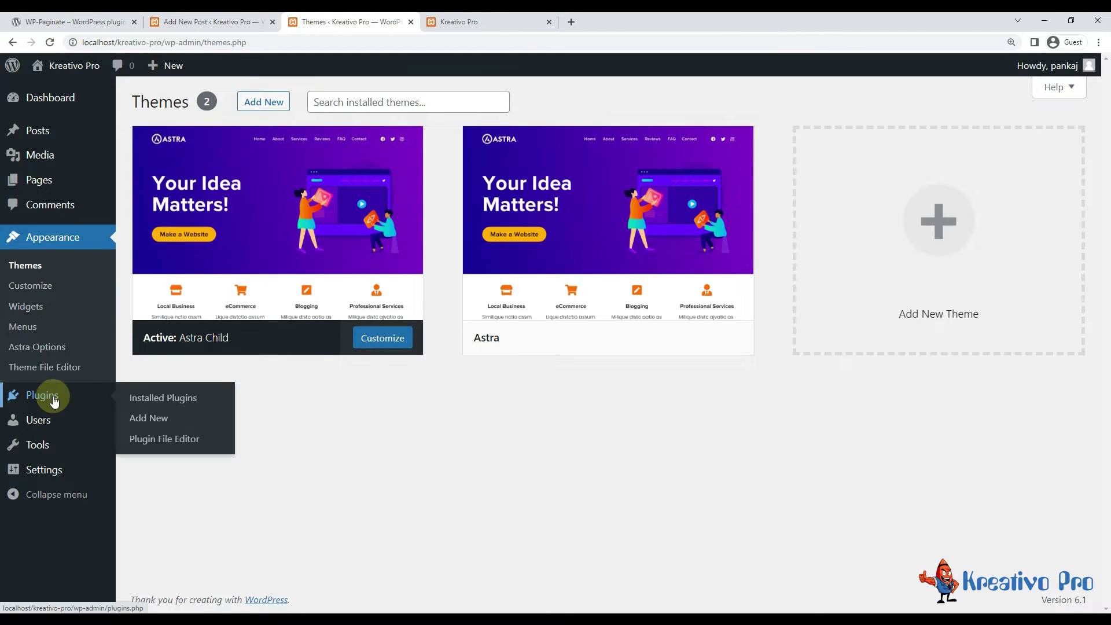
- Re-save WP-Paginate settings and browse pages 1 and 2 on the live site
mouse_move(44, 470)
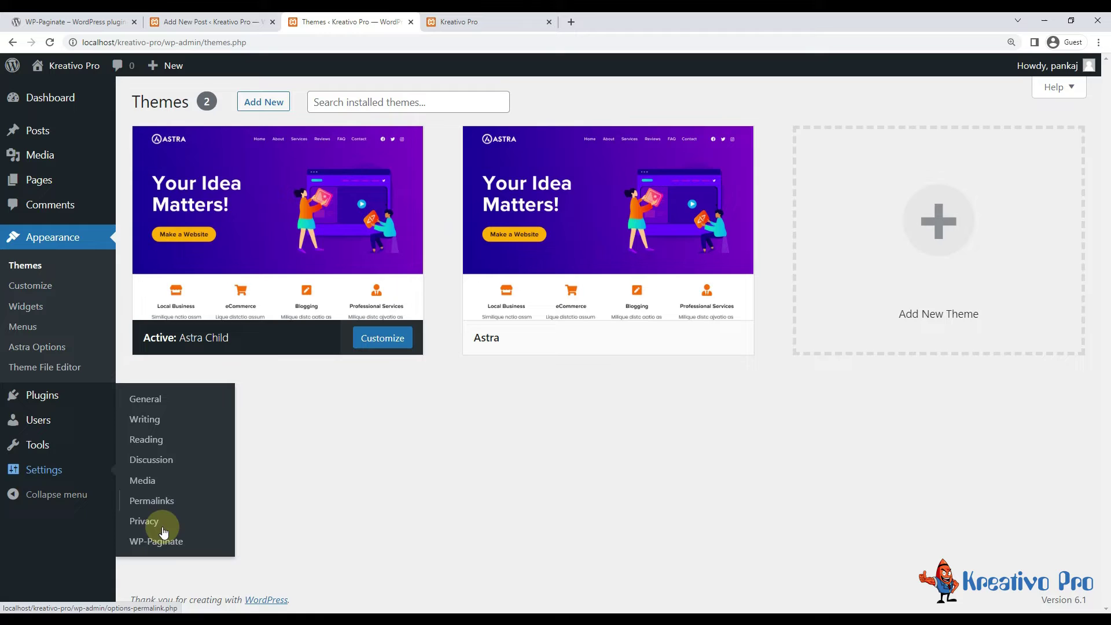
click(159, 539)
scroll(269, 324, down, 6)
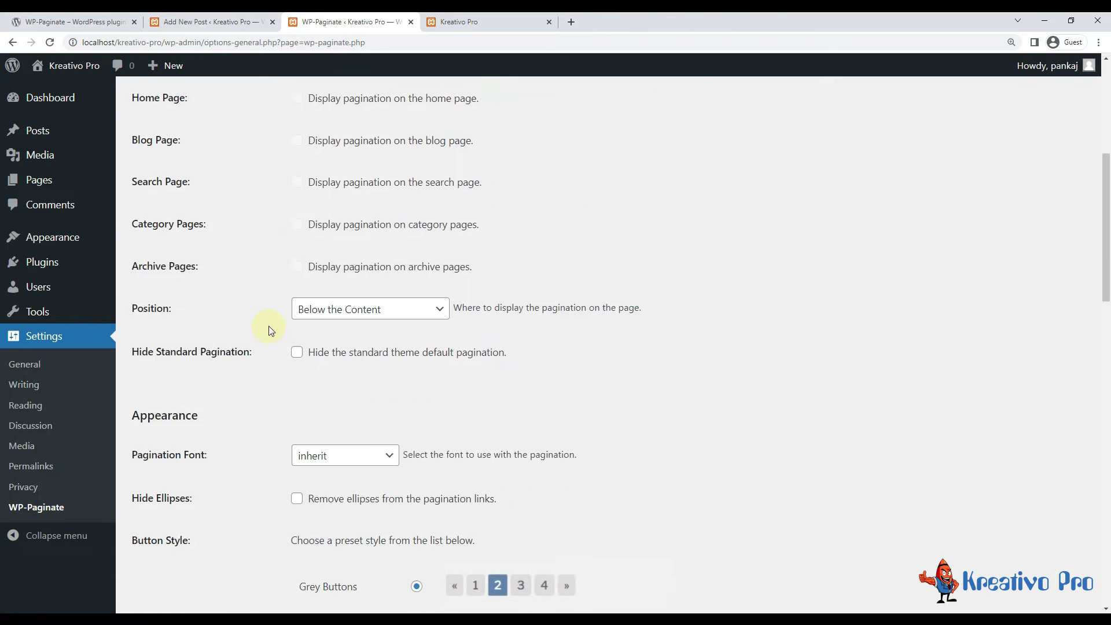
scroll(225, 370, up, 5)
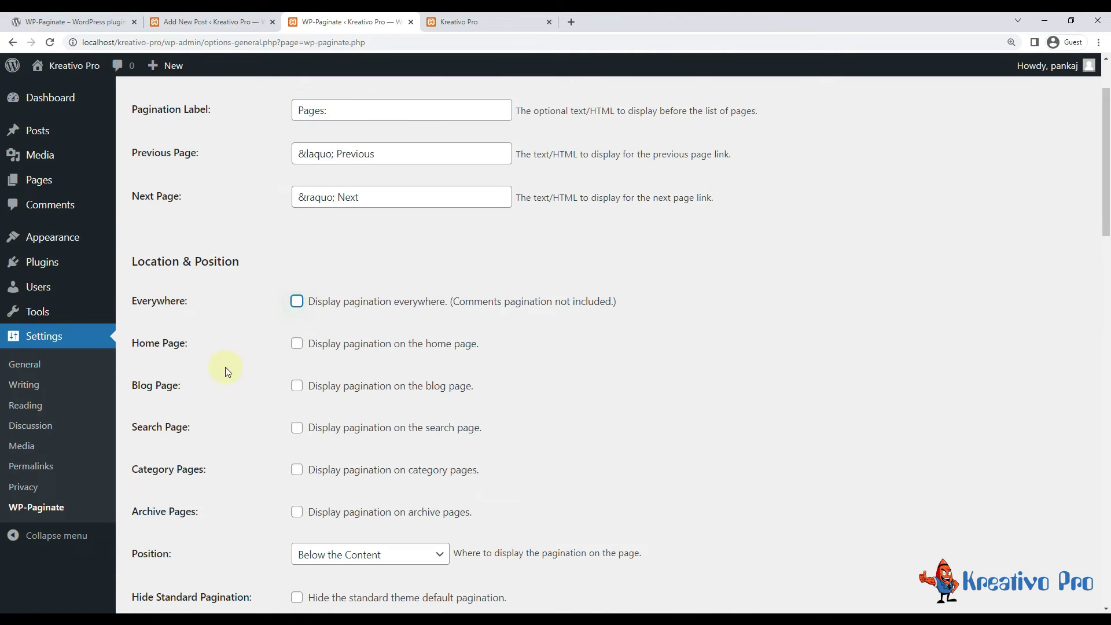
scroll(206, 478, down, 15)
click(169, 575)
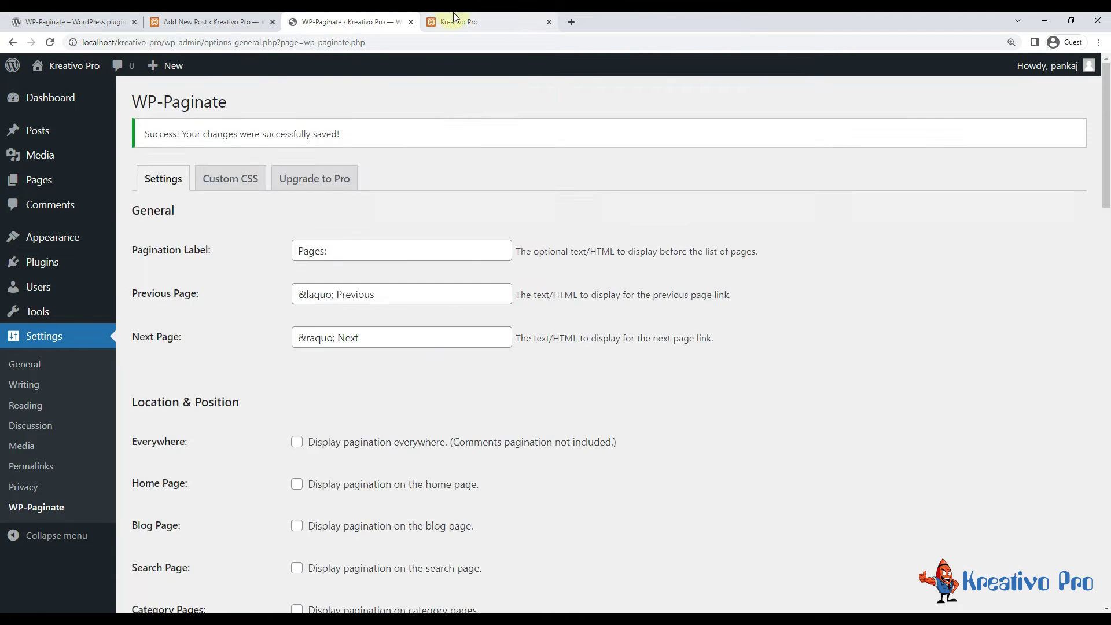
click(455, 20)
key(F5)
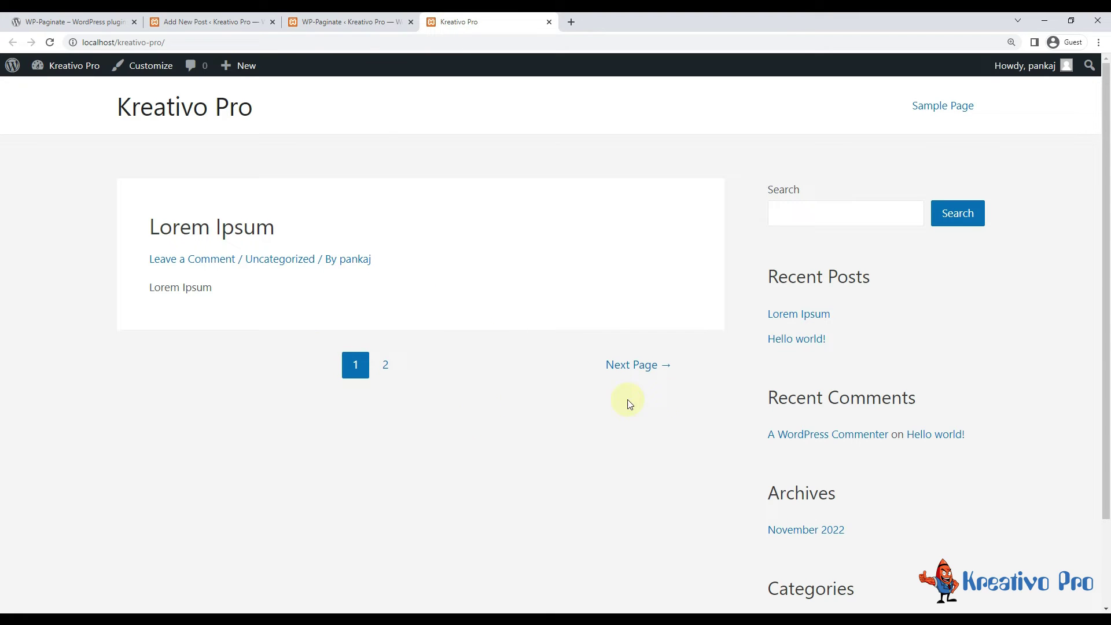
click(385, 366)
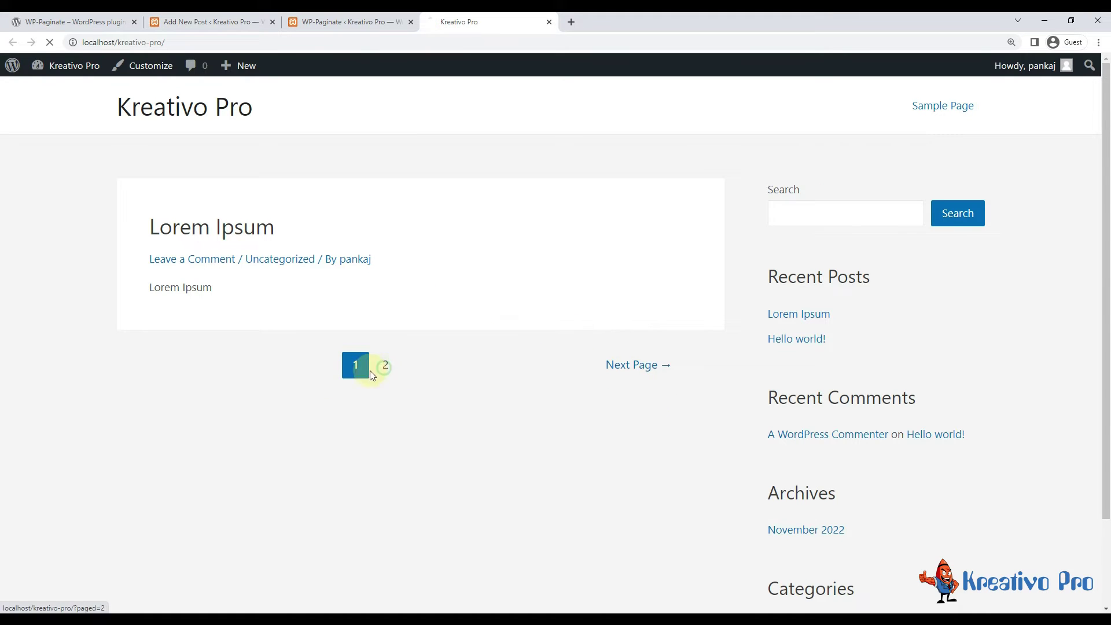
click(463, 366)
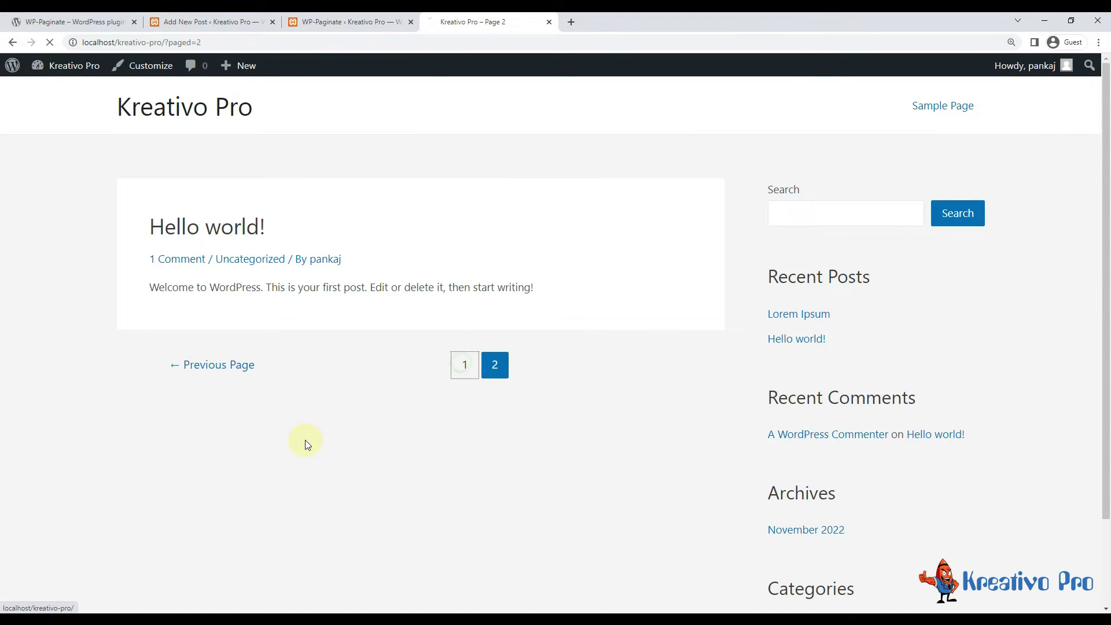
- Enable Everywhere and Hide Standard Pagination, save, and reload the site to verify
click(353, 17)
scroll(278, 307, down, 3)
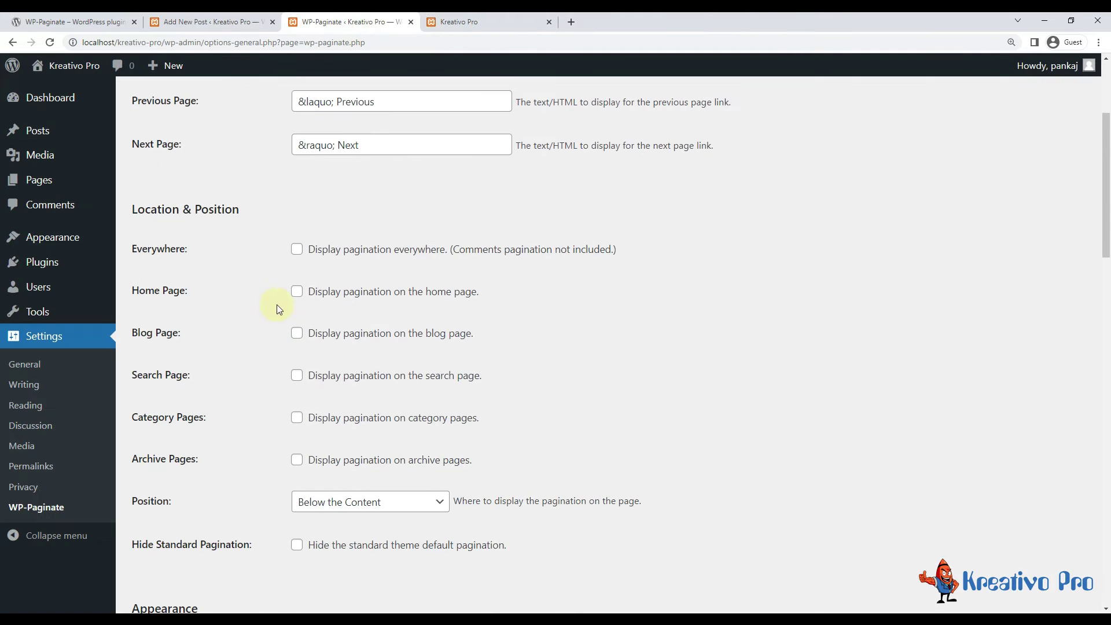
click(297, 248)
scroll(338, 331, down, 3)
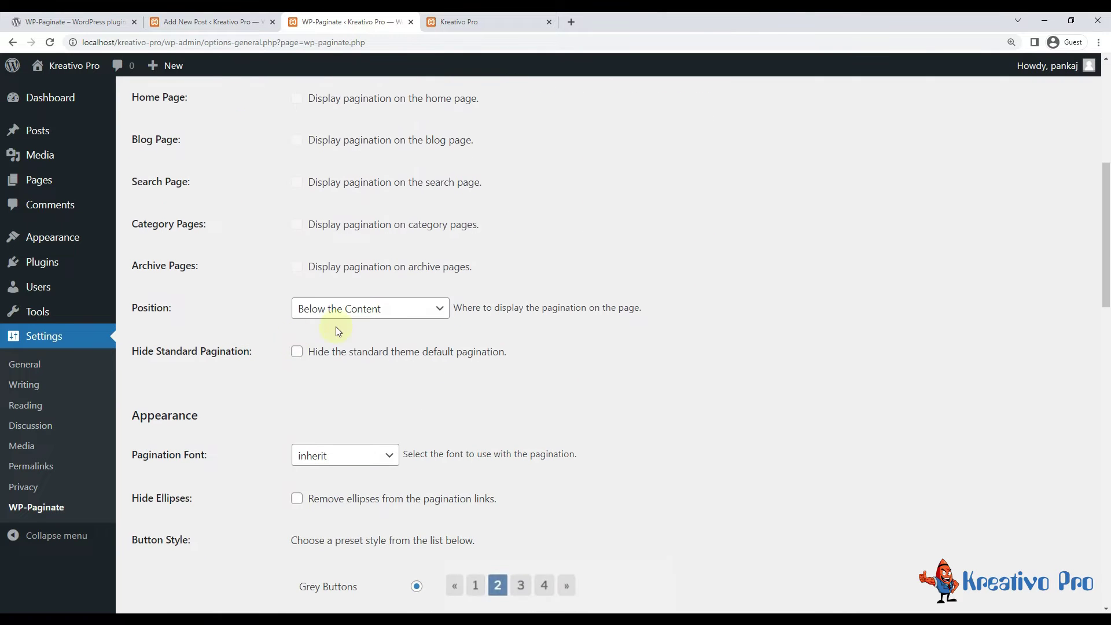
click(295, 352)
scroll(259, 392, down, 15)
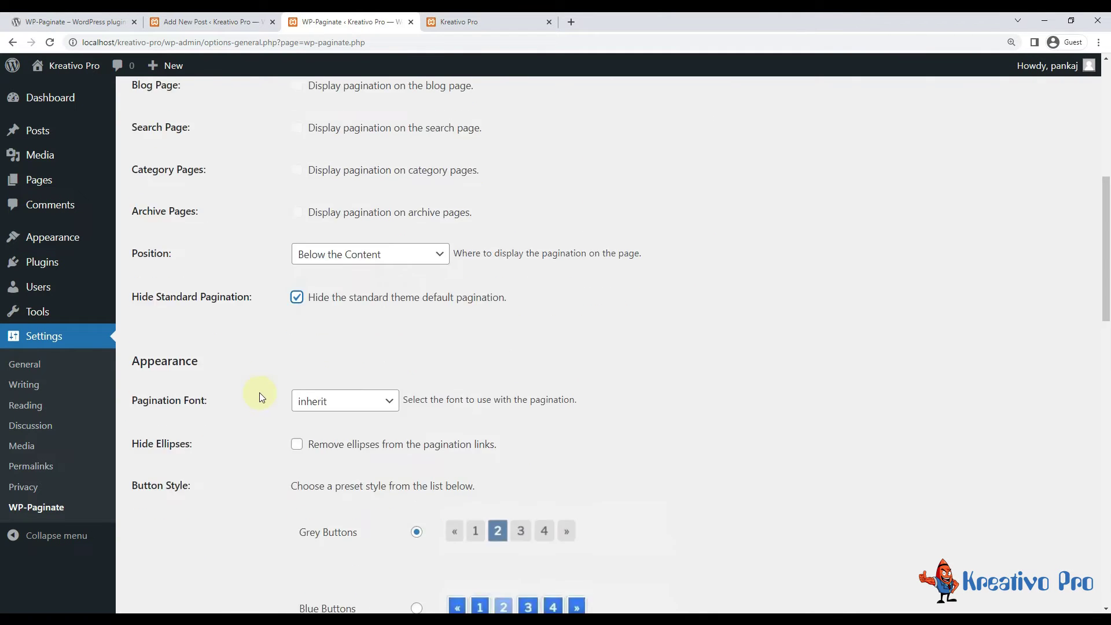
click(178, 337)
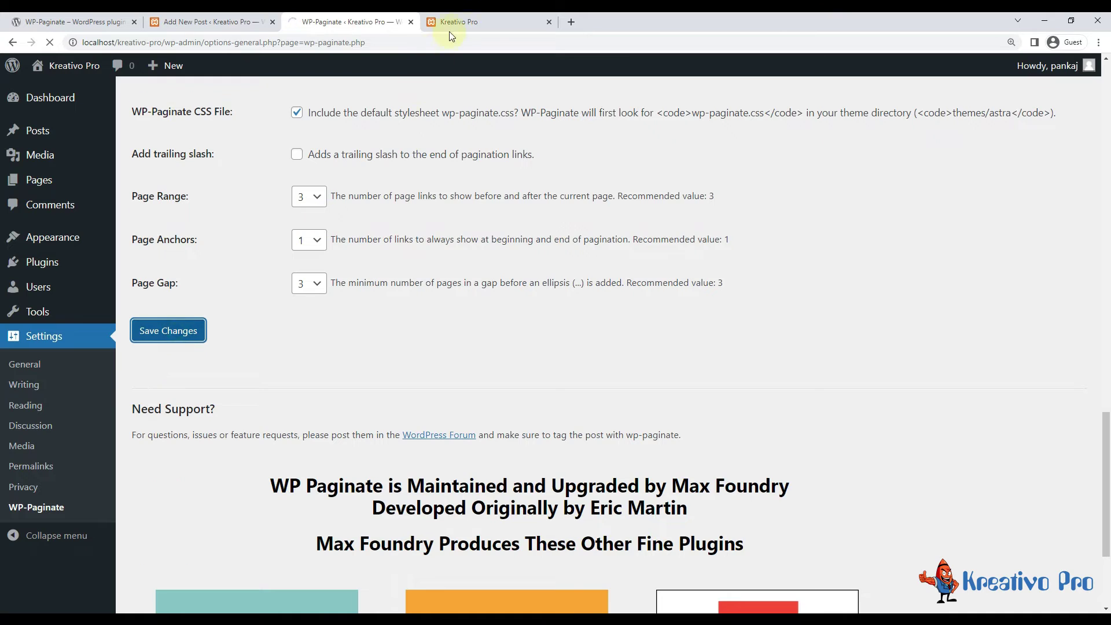
click(451, 24)
key(F5)
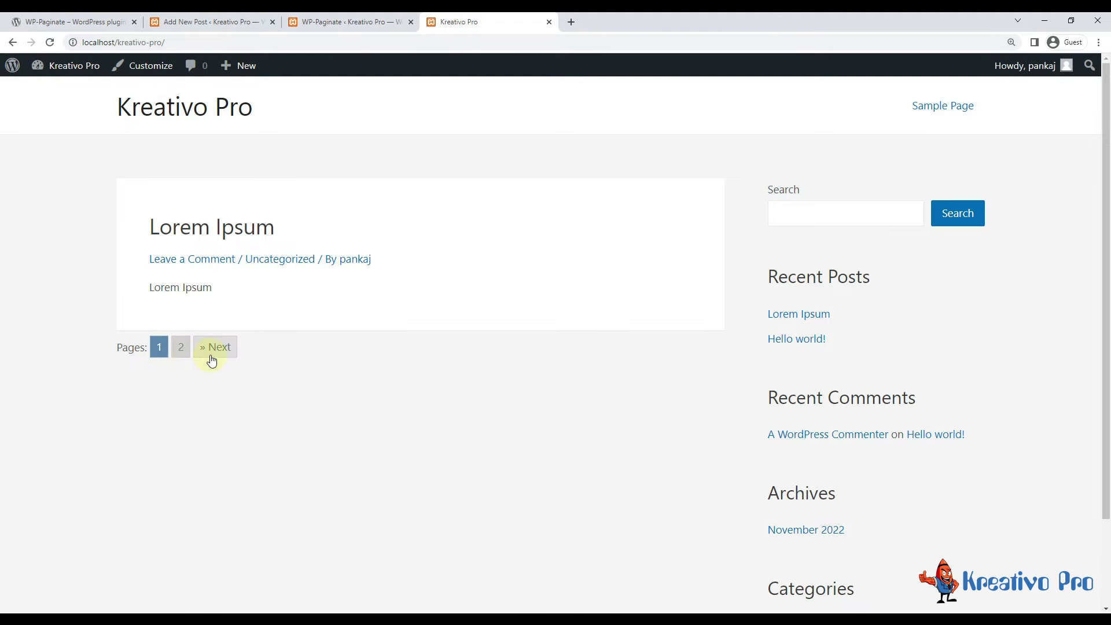
click(354, 22)
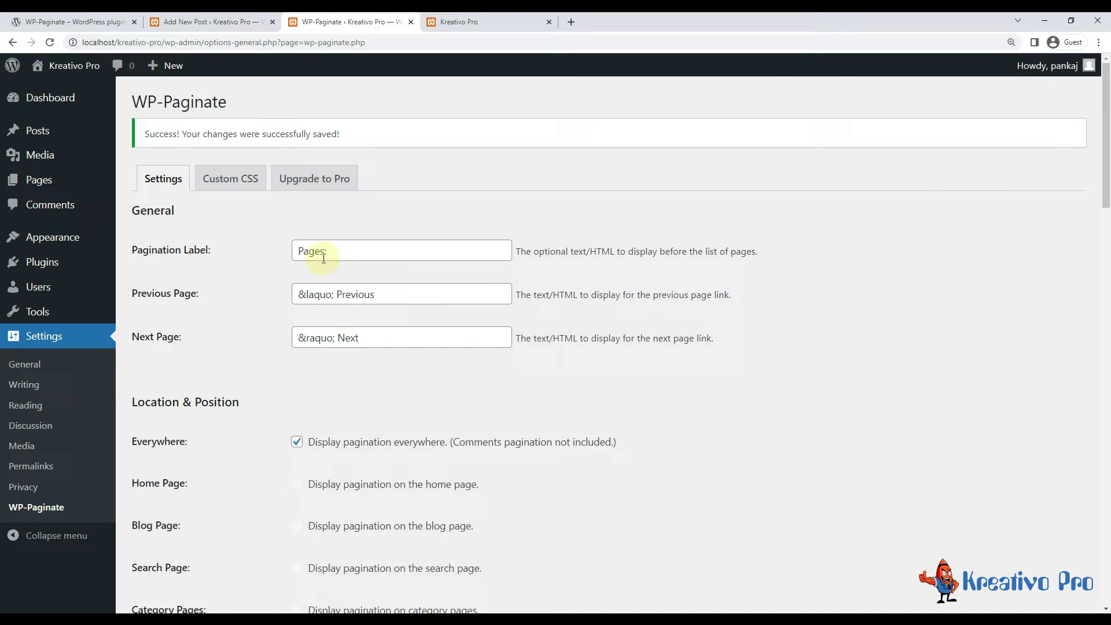
- Set the pagination label to 'My Site:', save, and check it on page 2
drag(324, 251, 168, 334)
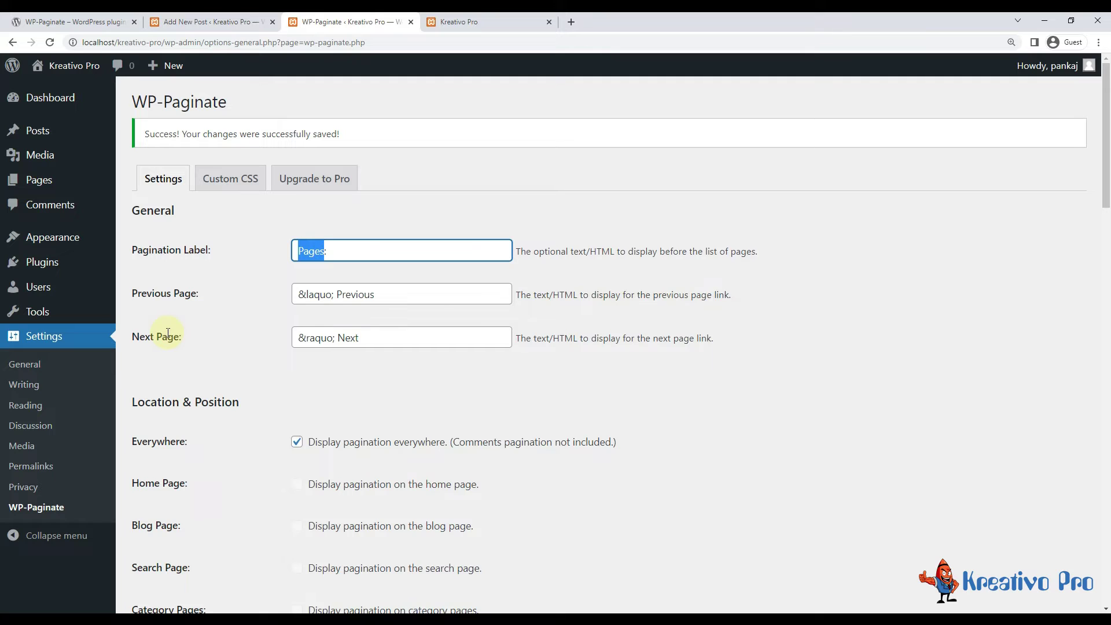
text(My Site:)
click(440, 17)
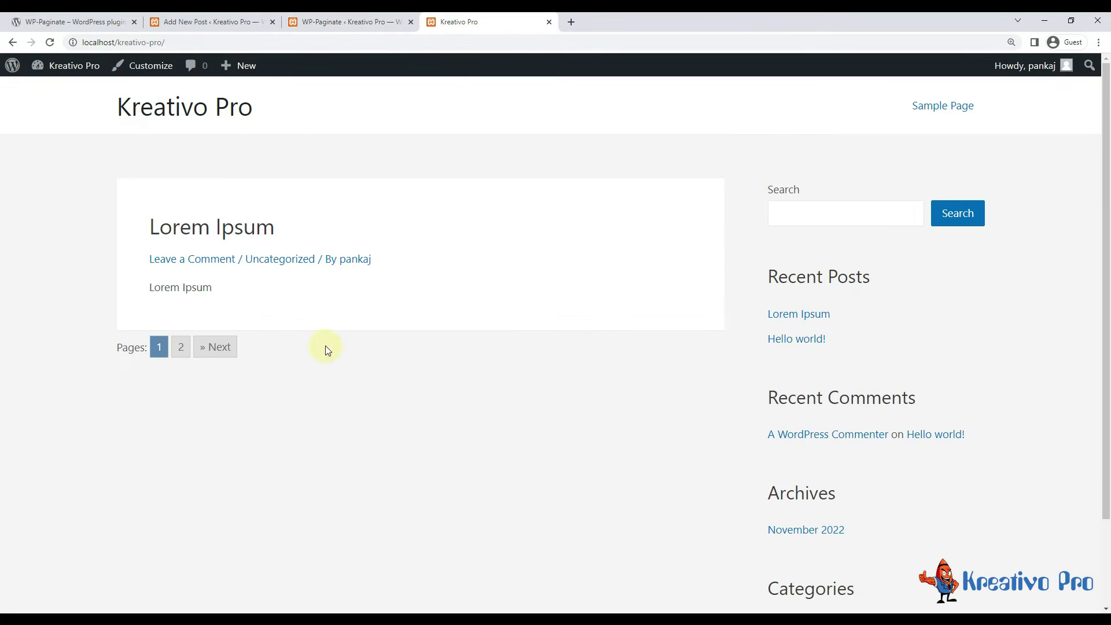
click(382, 16)
scroll(245, 435, down, 20)
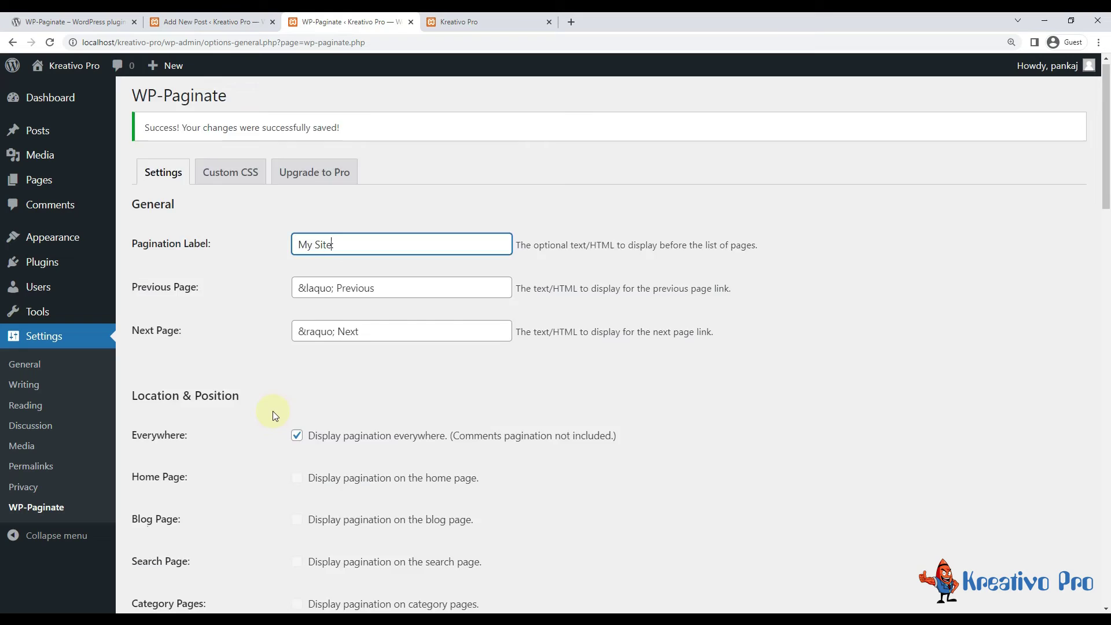
click(173, 149)
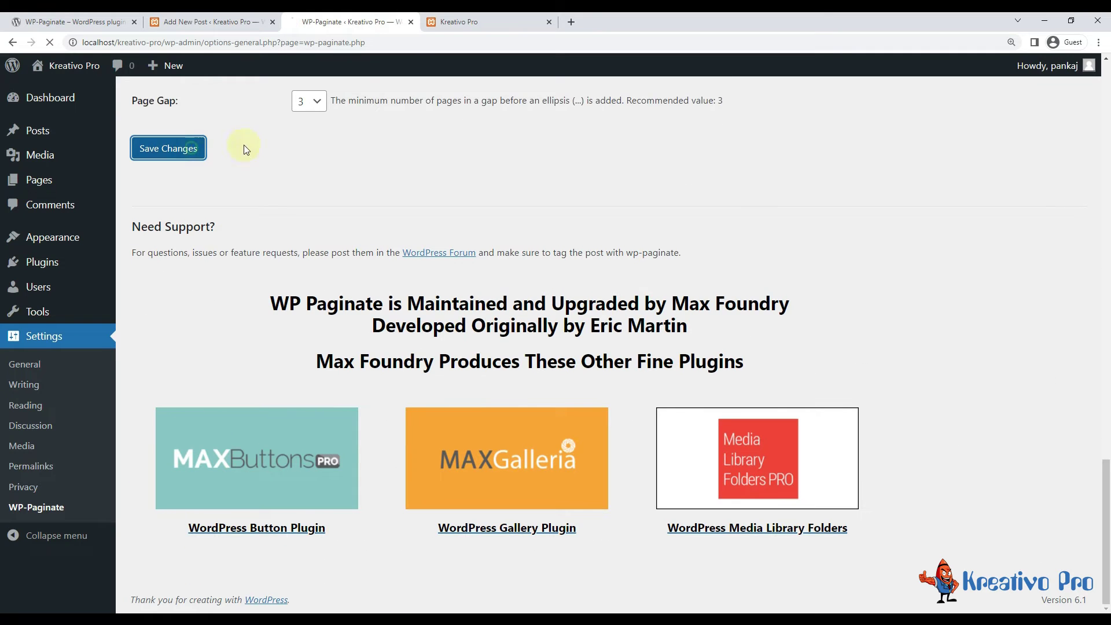
click(459, 22)
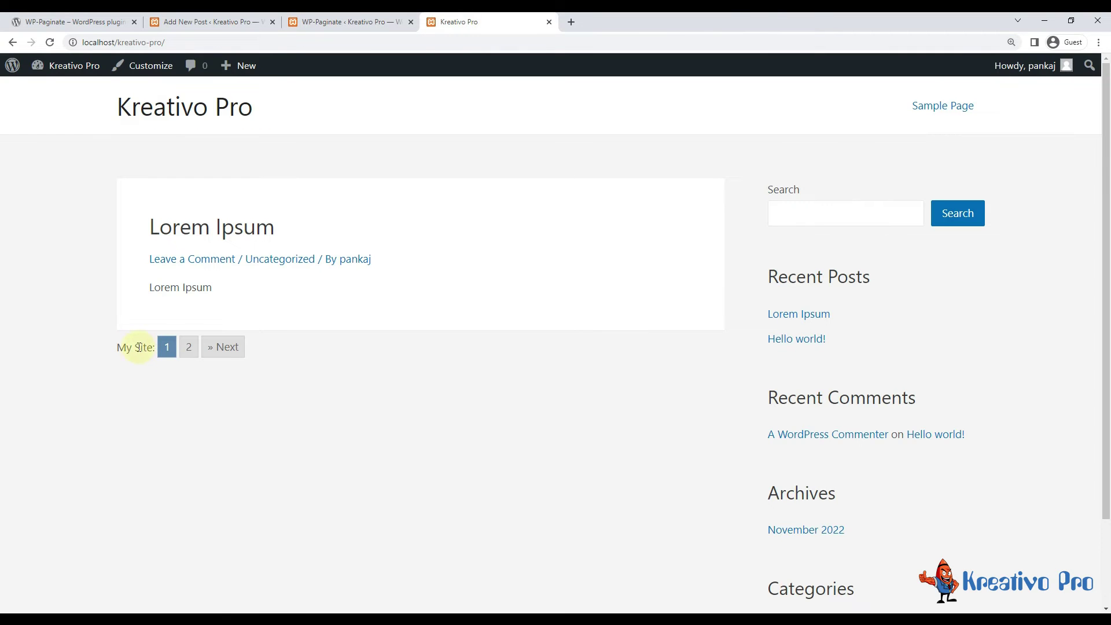
click(188, 349)
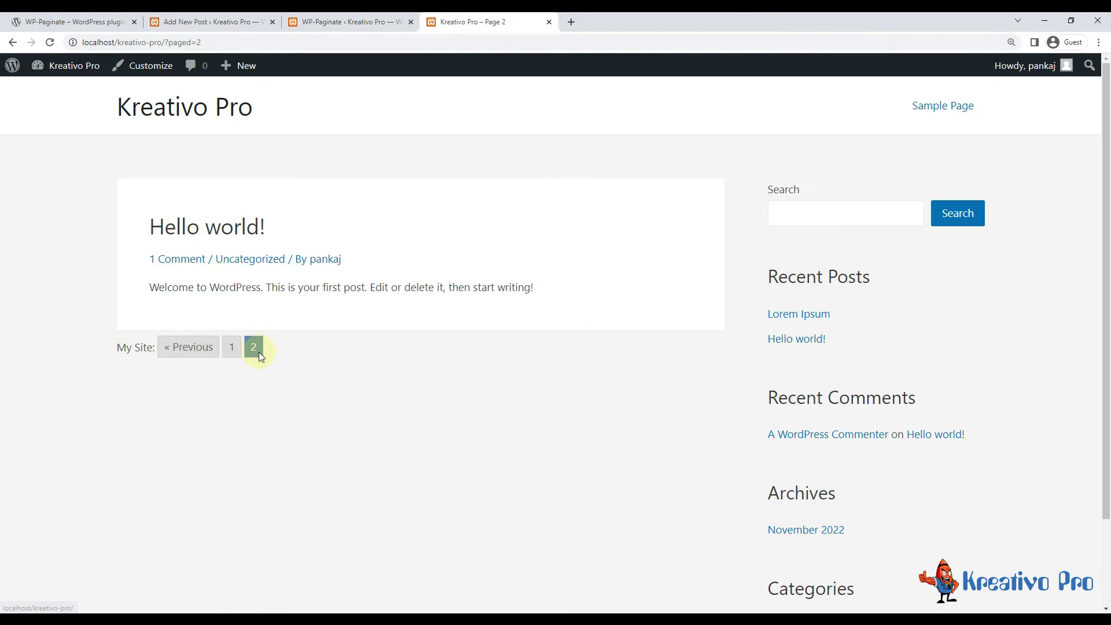
- Change the previous-page text to '&laquo; Back', save, and reload page 2
click(366, 22)
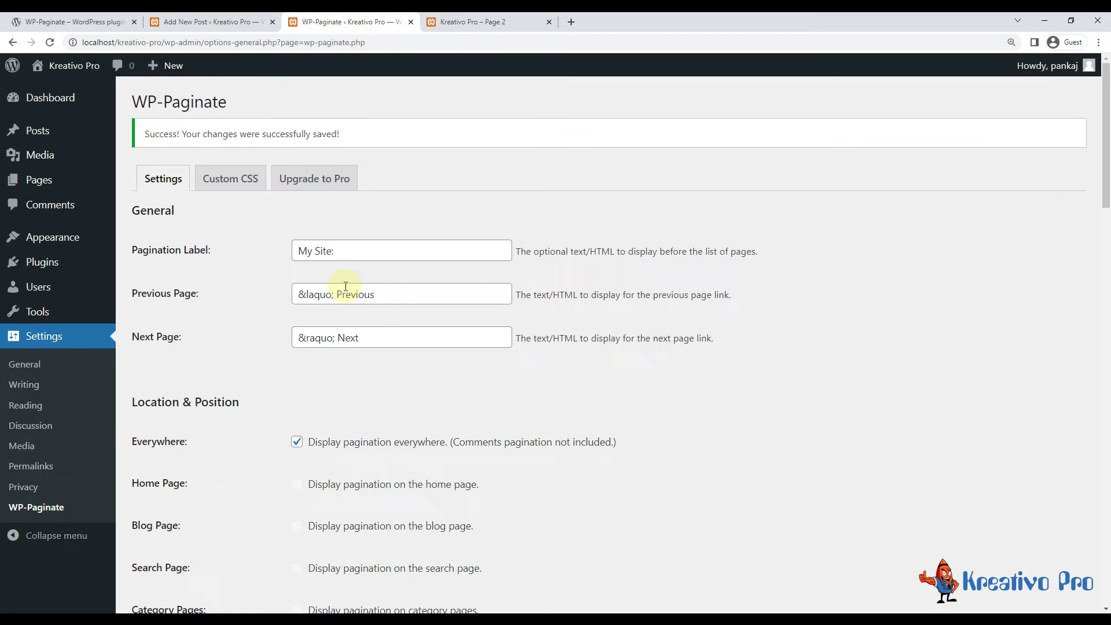
drag(337, 294, 386, 294)
text(Back)
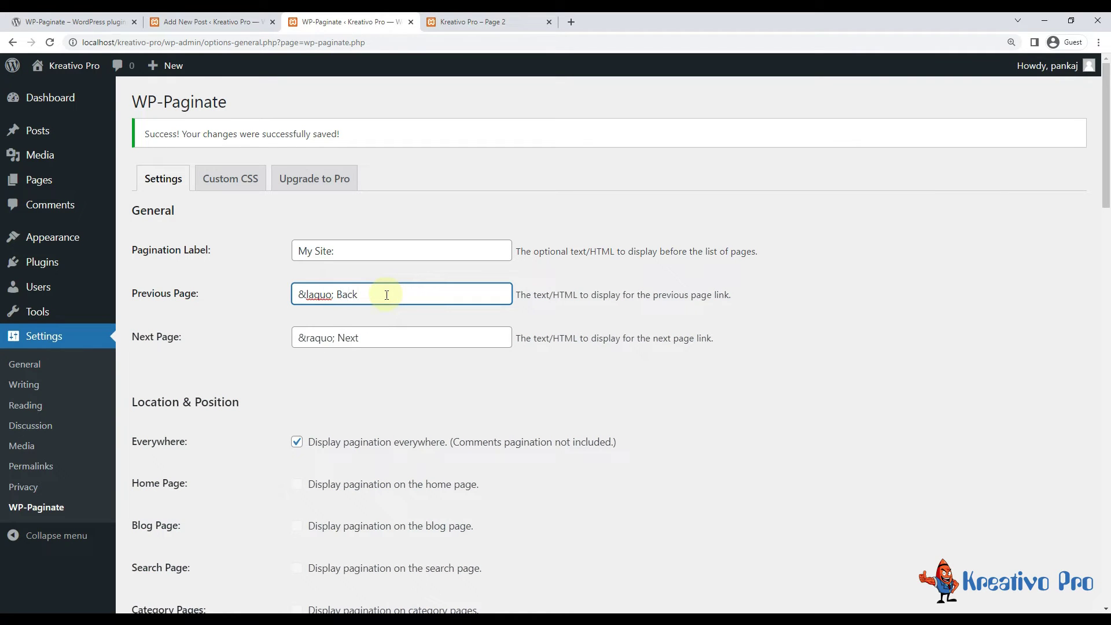
scroll(334, 310, down, 20)
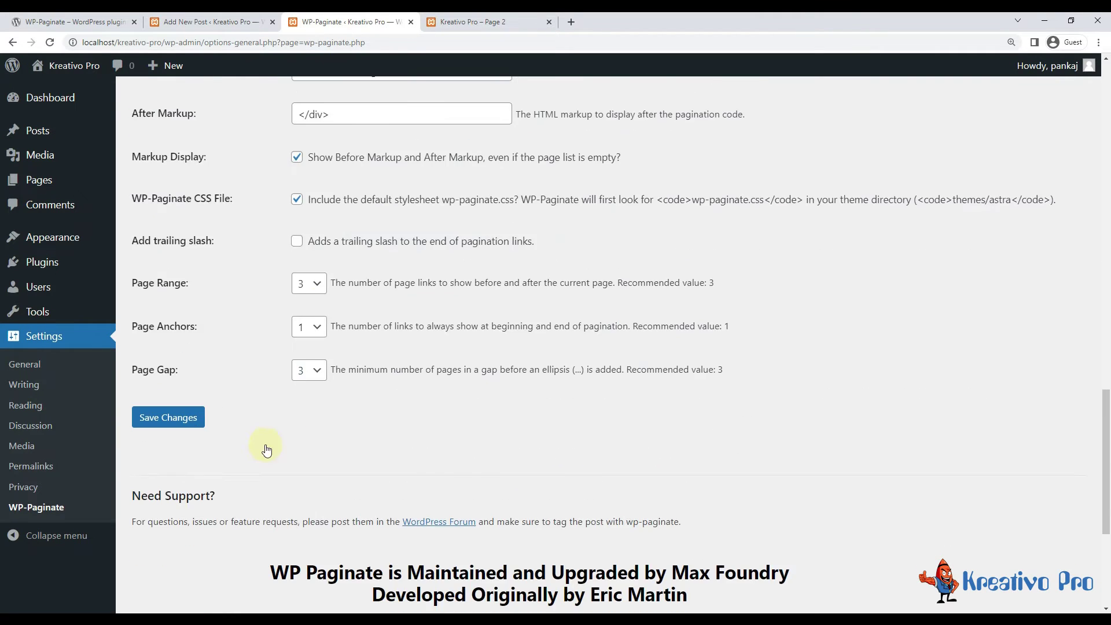
click(173, 150)
click(473, 22)
key(F5)
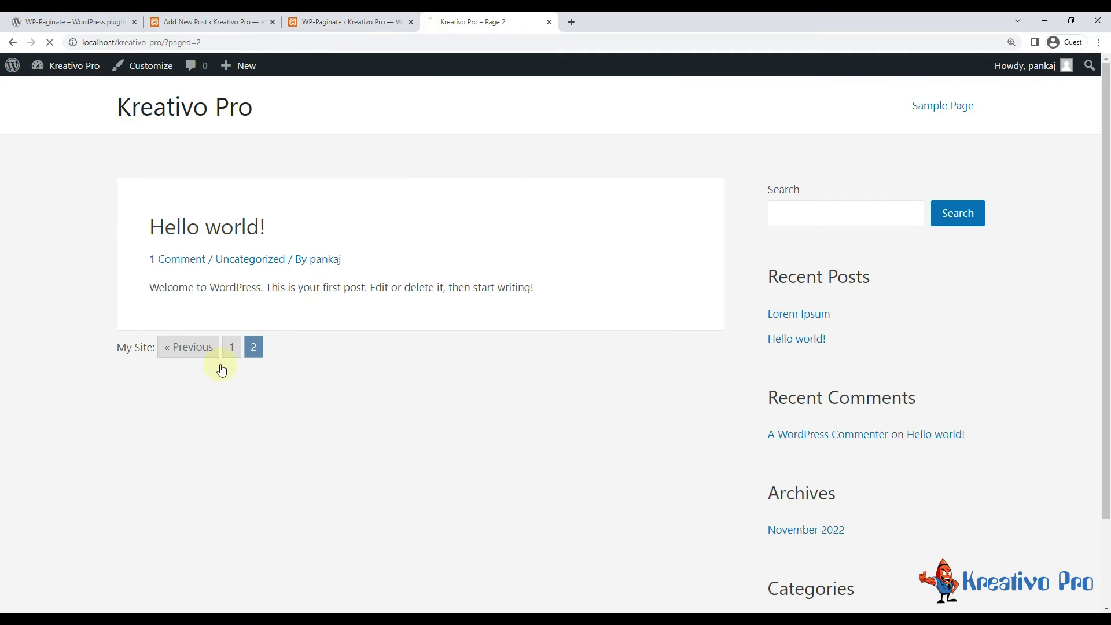
- Keep the font at inherit, choose Neon Pink Buttons, save, and reload the site
click(370, 22)
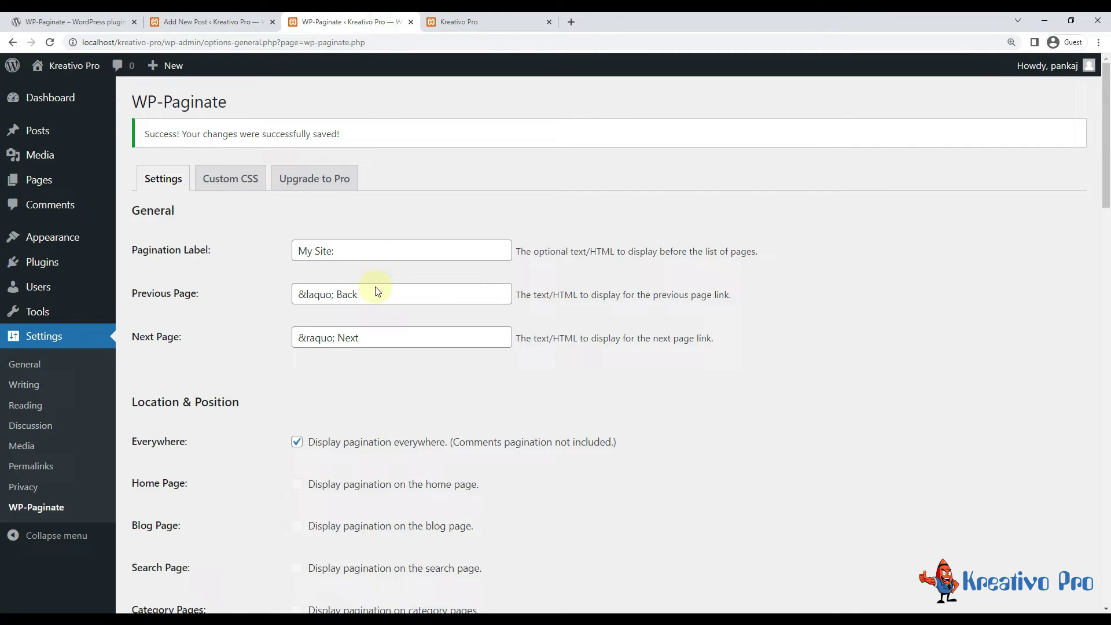
scroll(238, 310, down, 10)
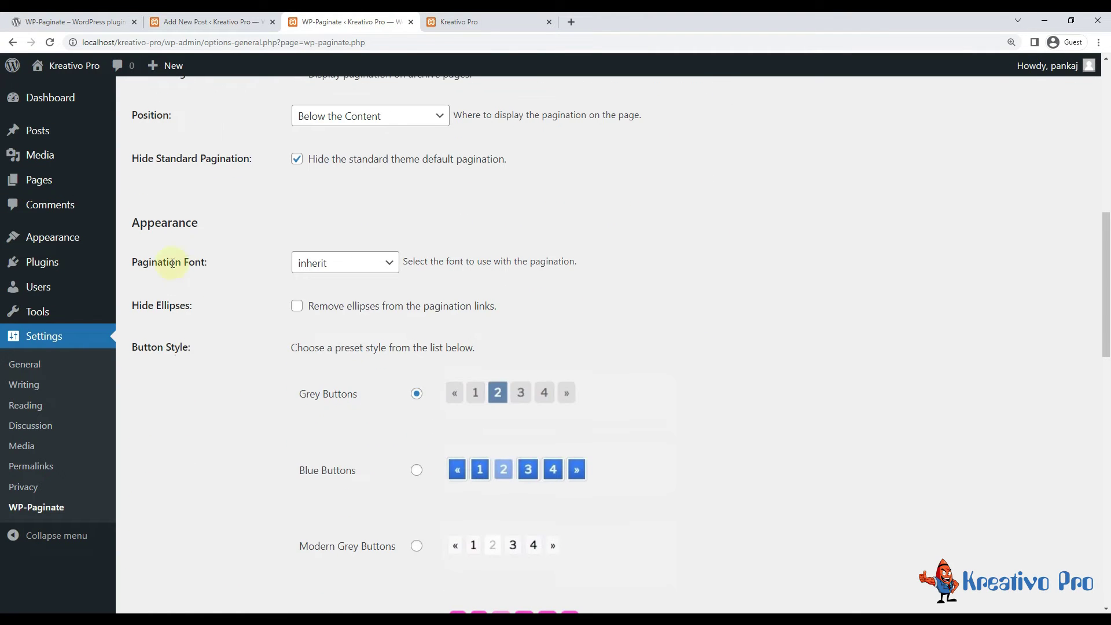
click(306, 266)
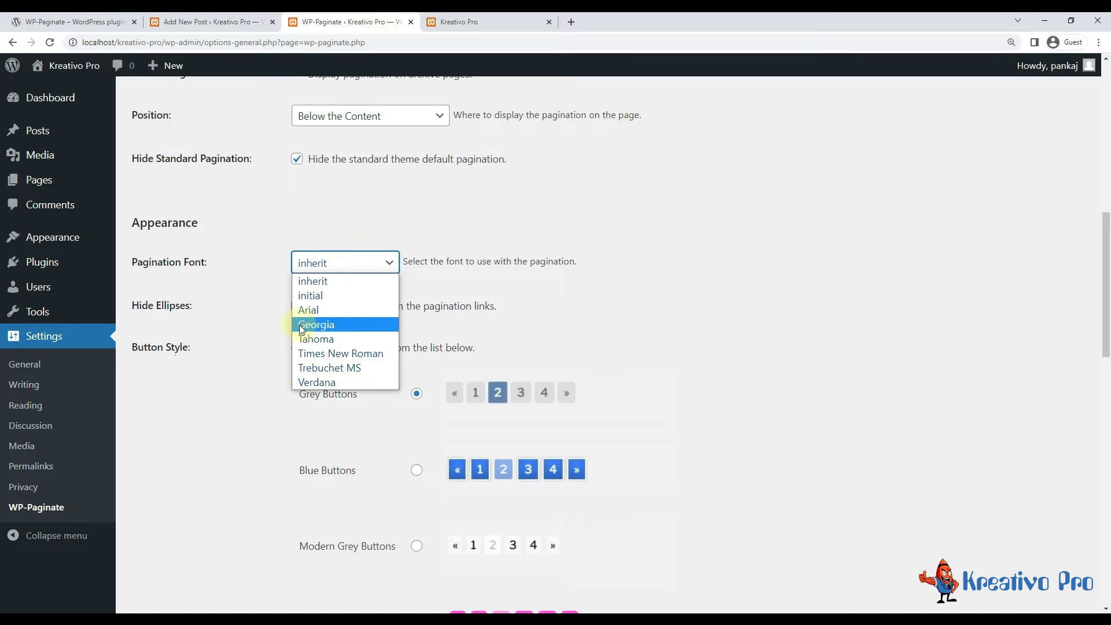
click(219, 308)
scroll(272, 232, down, 2)
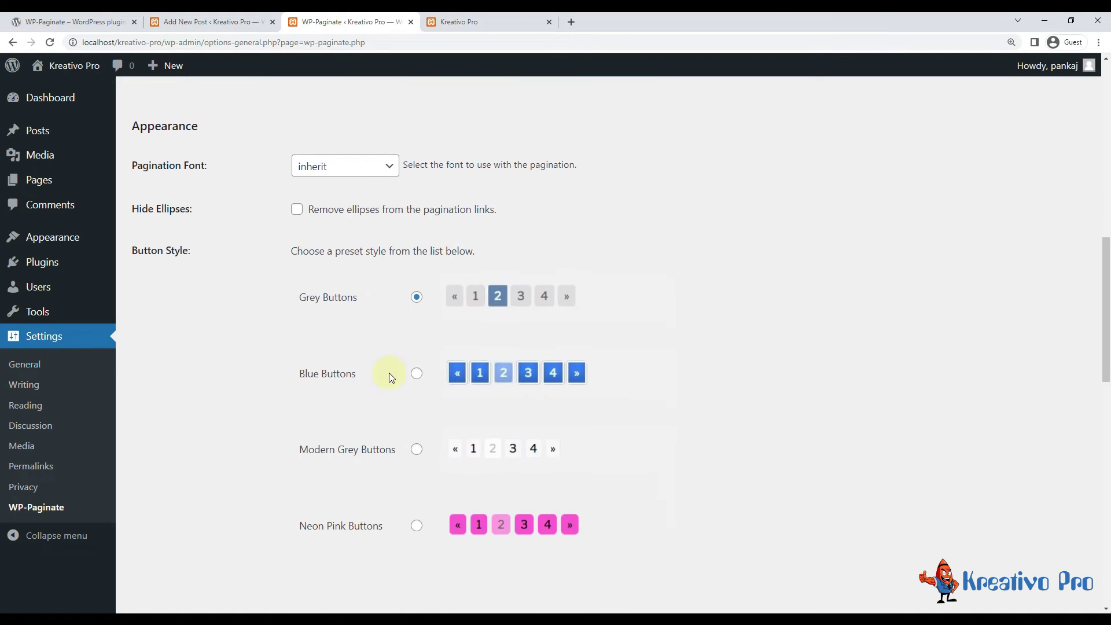
click(424, 519)
scroll(318, 440, down, 15)
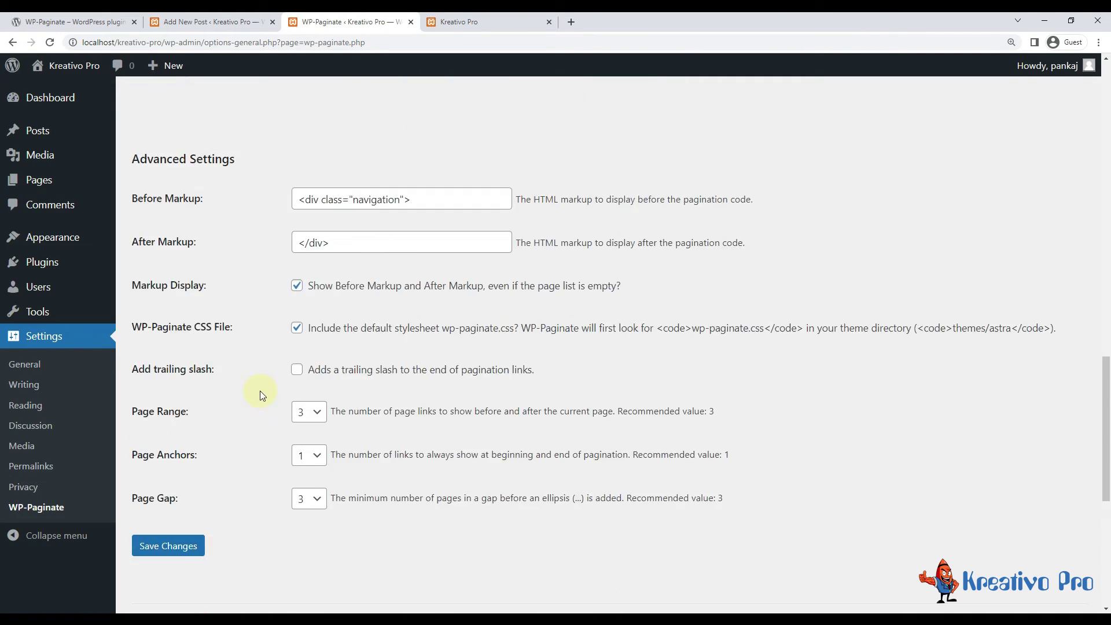
click(199, 237)
click(451, 23)
key(F5)
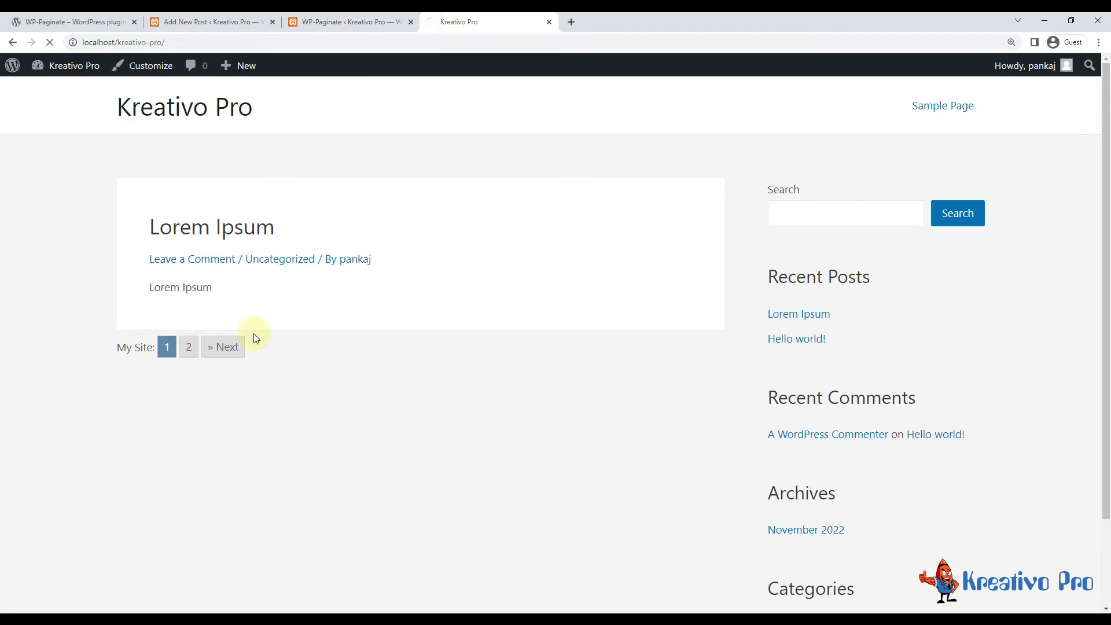
click(332, 20)
scroll(217, 295, down, 6)
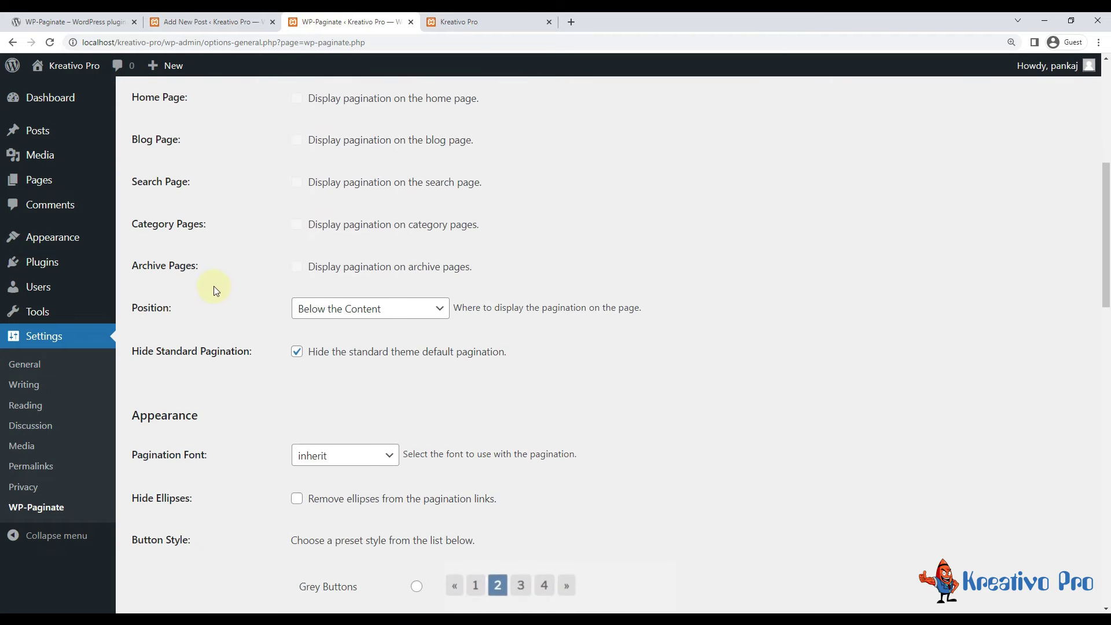
scroll(243, 296, up, 5)
scroll(279, 307, up, 3)
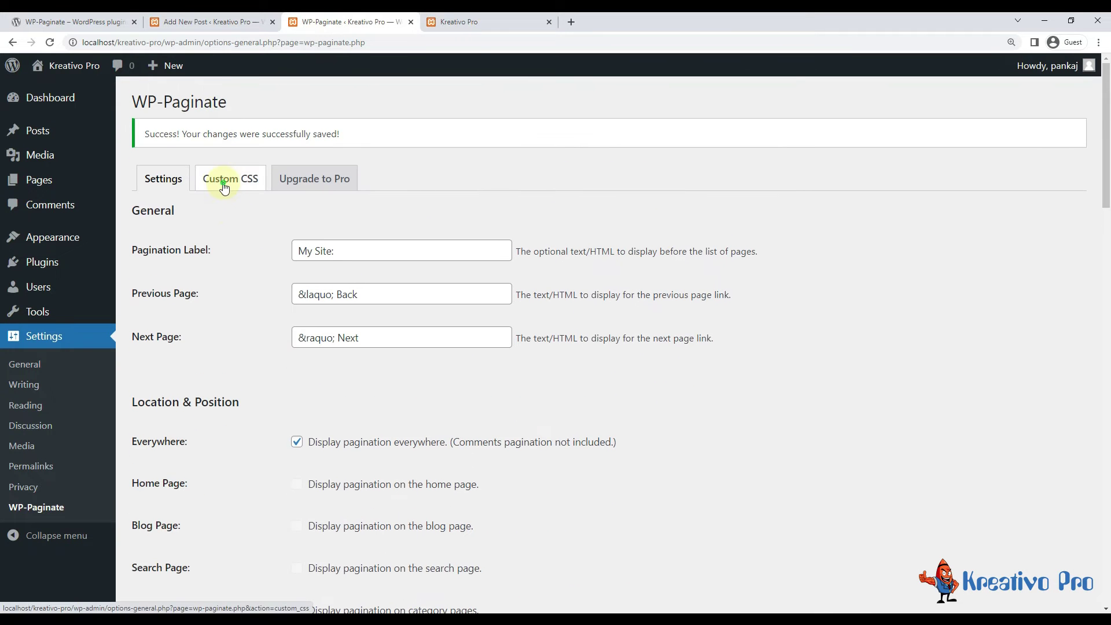
click(227, 179)
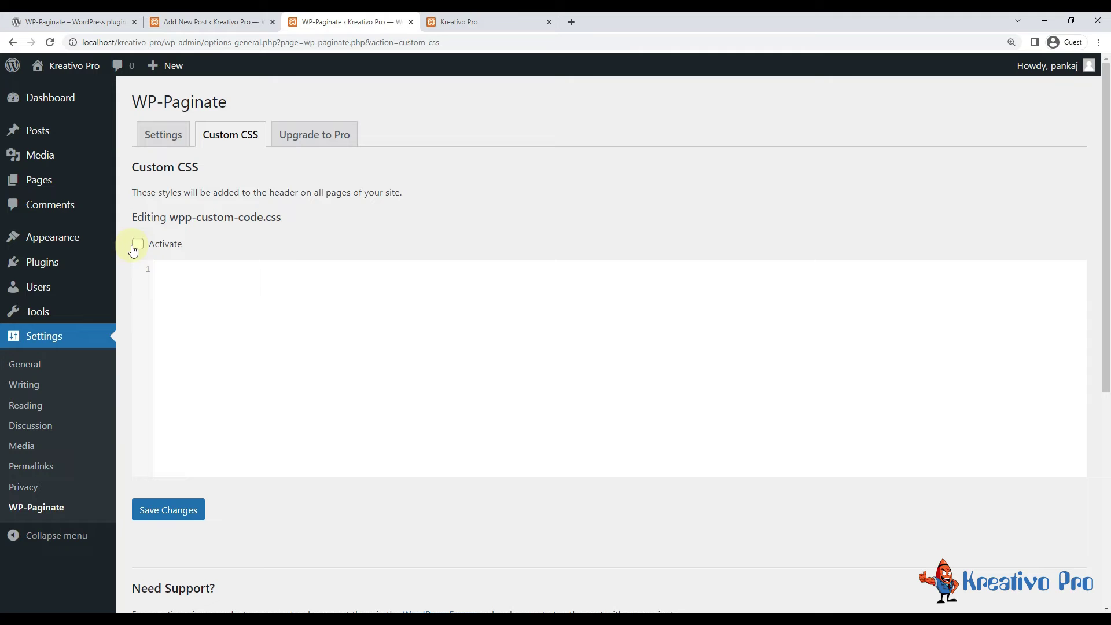
click(138, 244)
click(163, 135)
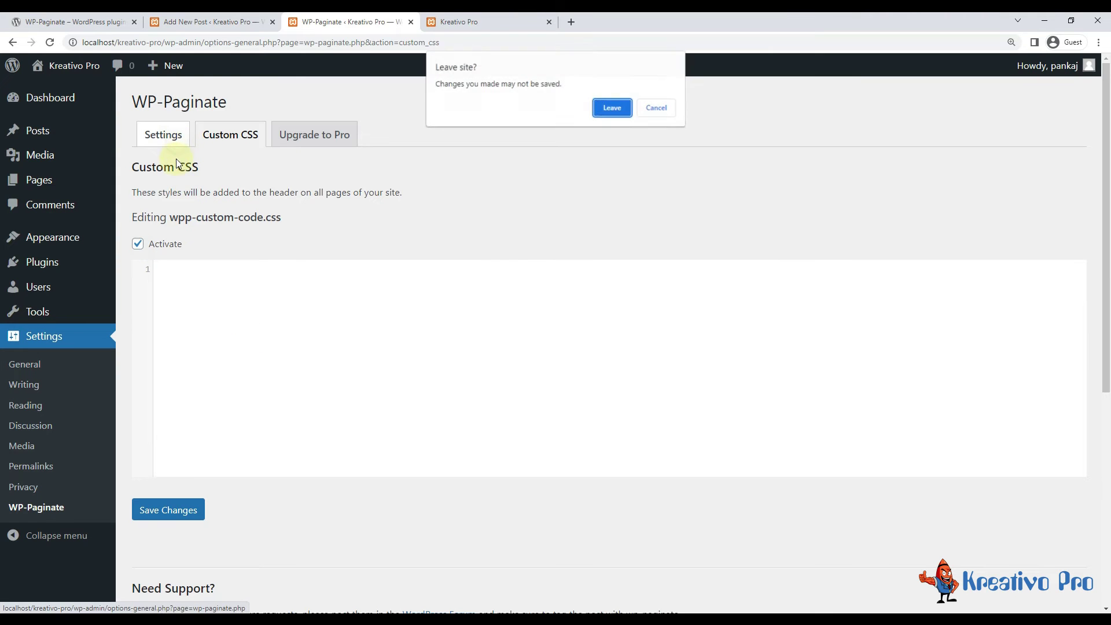
click(612, 107)
scroll(284, 298, down, 10)
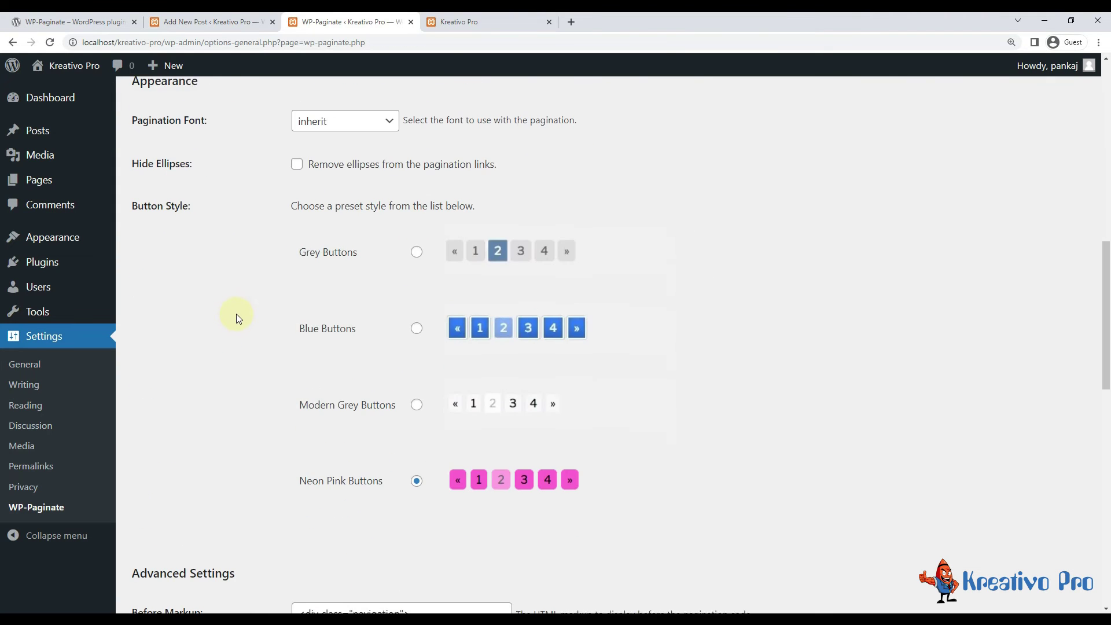
scroll(236, 314, down, 5)
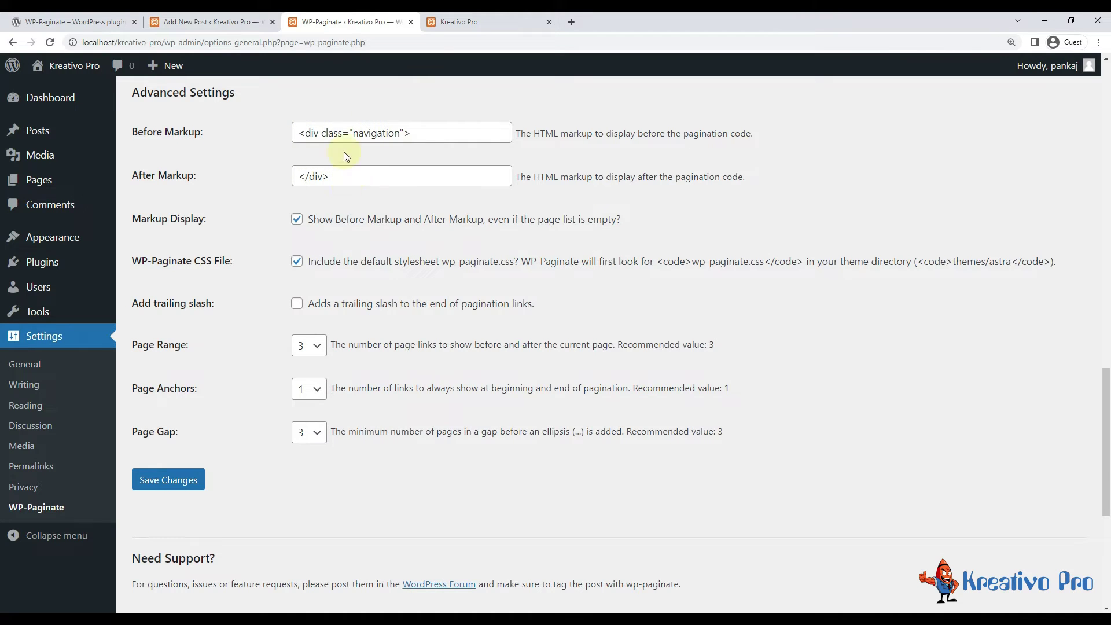
- Inspect the pagination's HTML on the site to find the navigation wrapper div
click(521, 21)
right_click(136, 347)
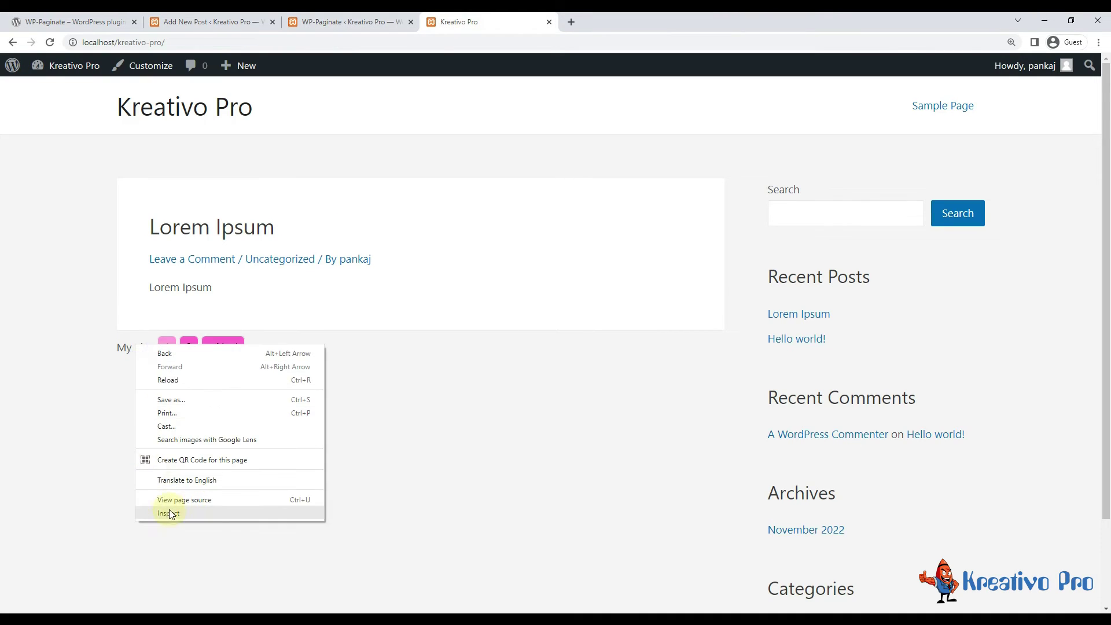
click(167, 501)
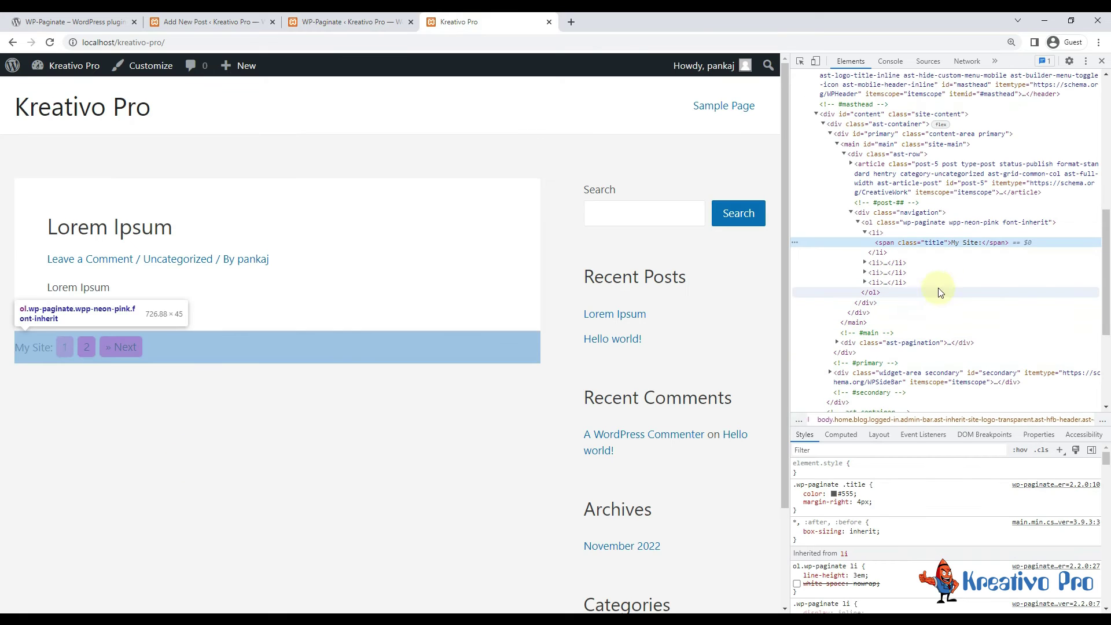
click(884, 214)
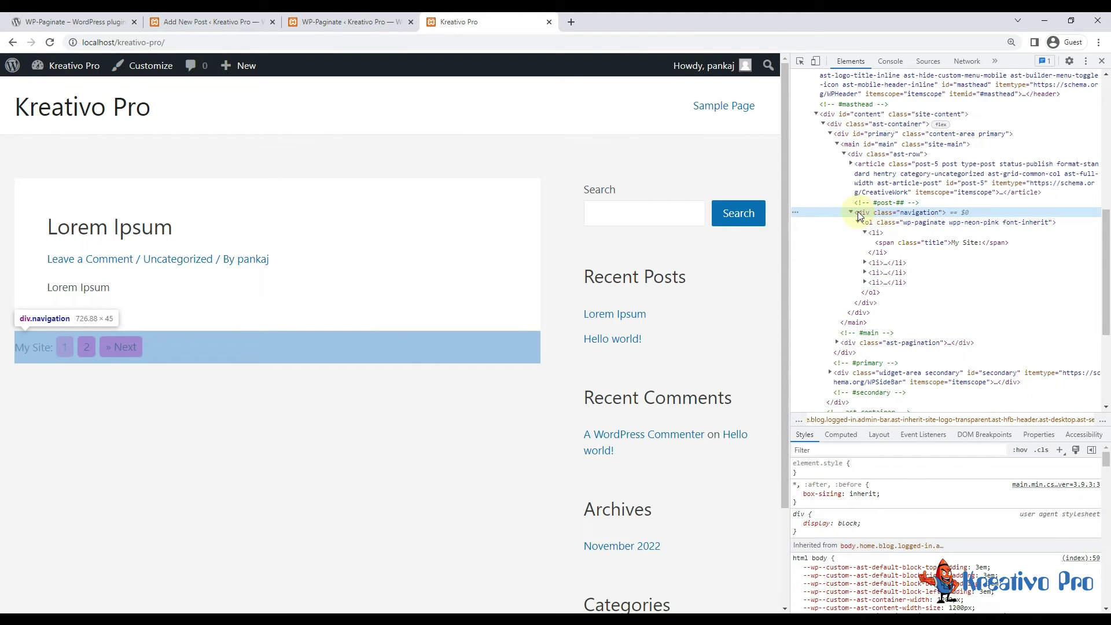
click(374, 17)
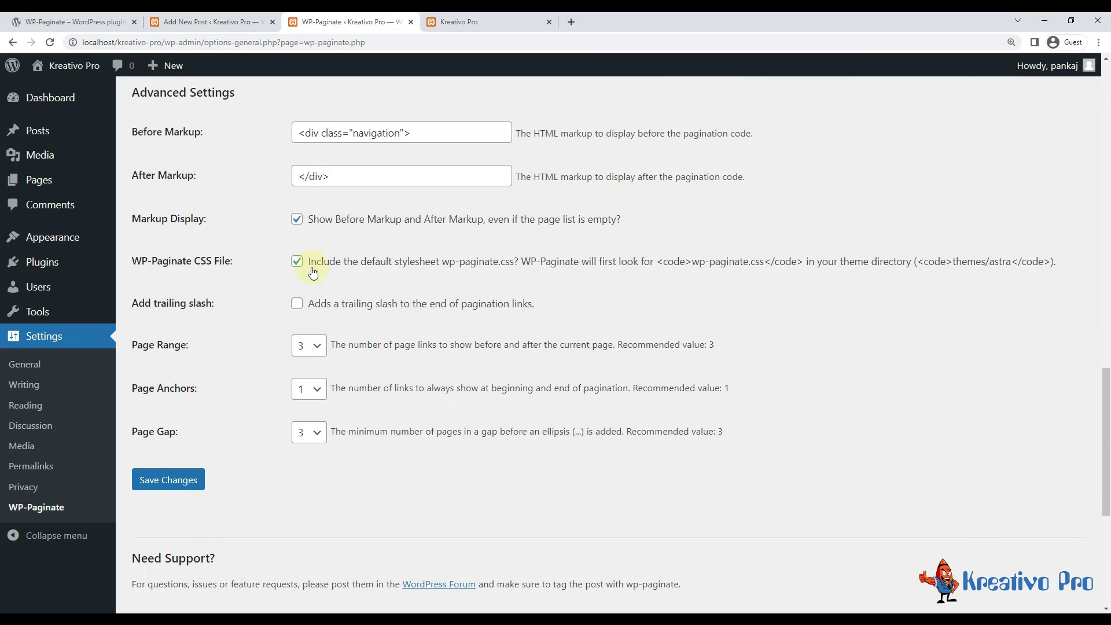
- Add the kreativopro class to the Before Markup div, save, and reload the site
click(401, 132)
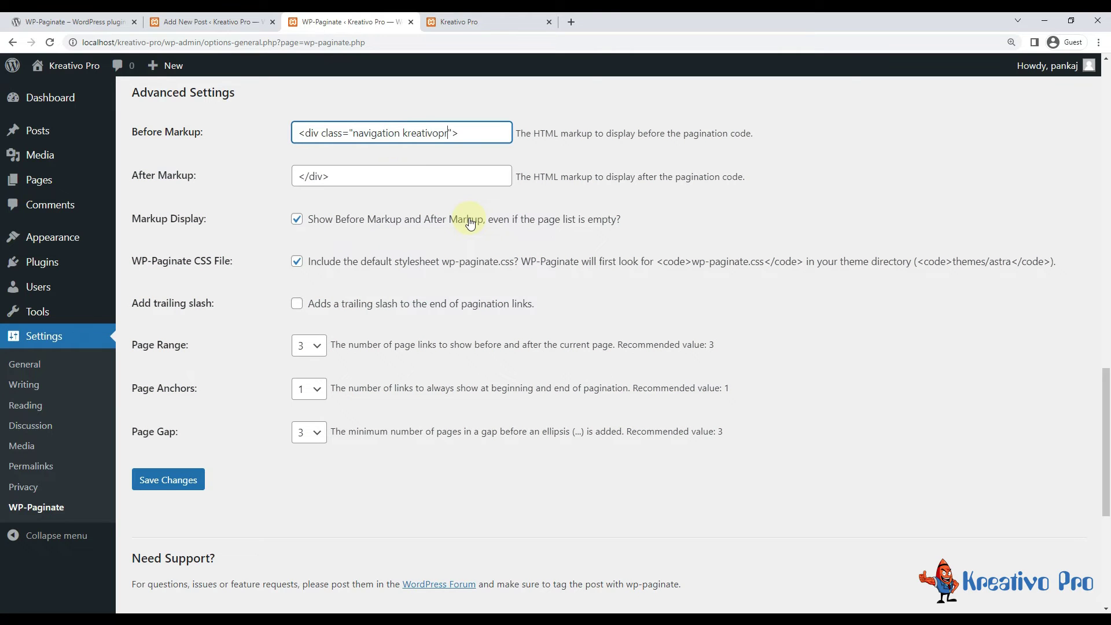
click(149, 479)
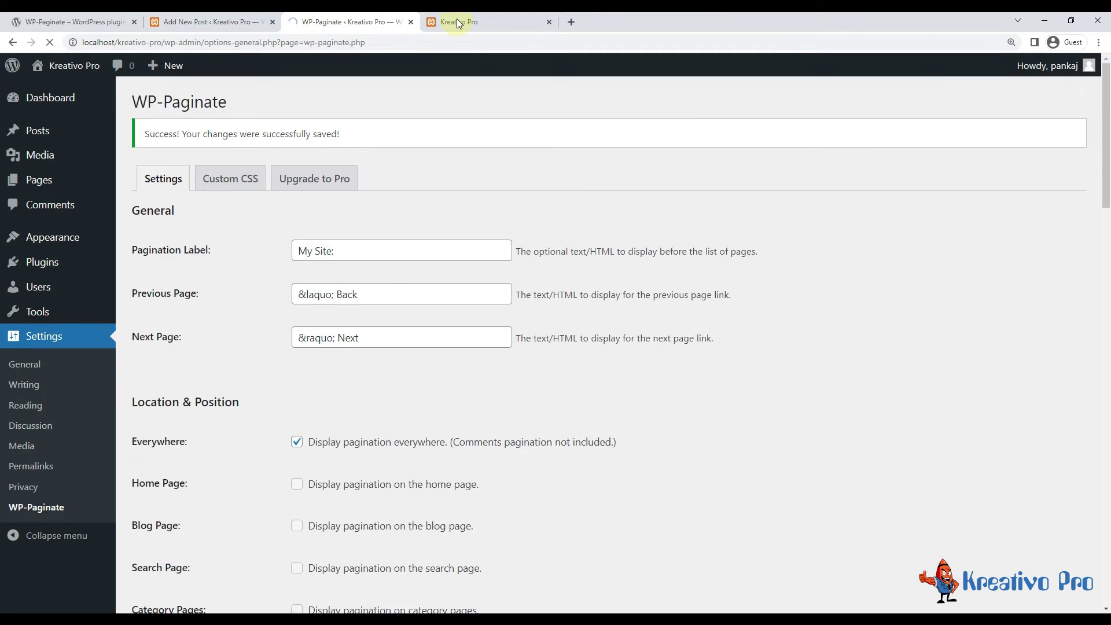
click(456, 22)
key(F5)
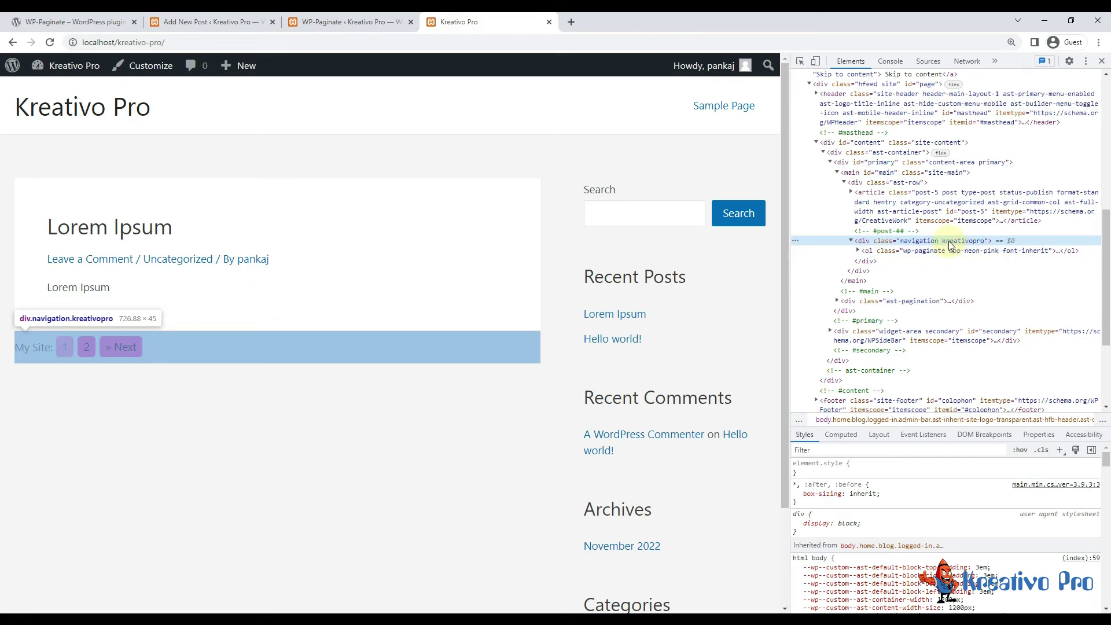
click(347, 22)
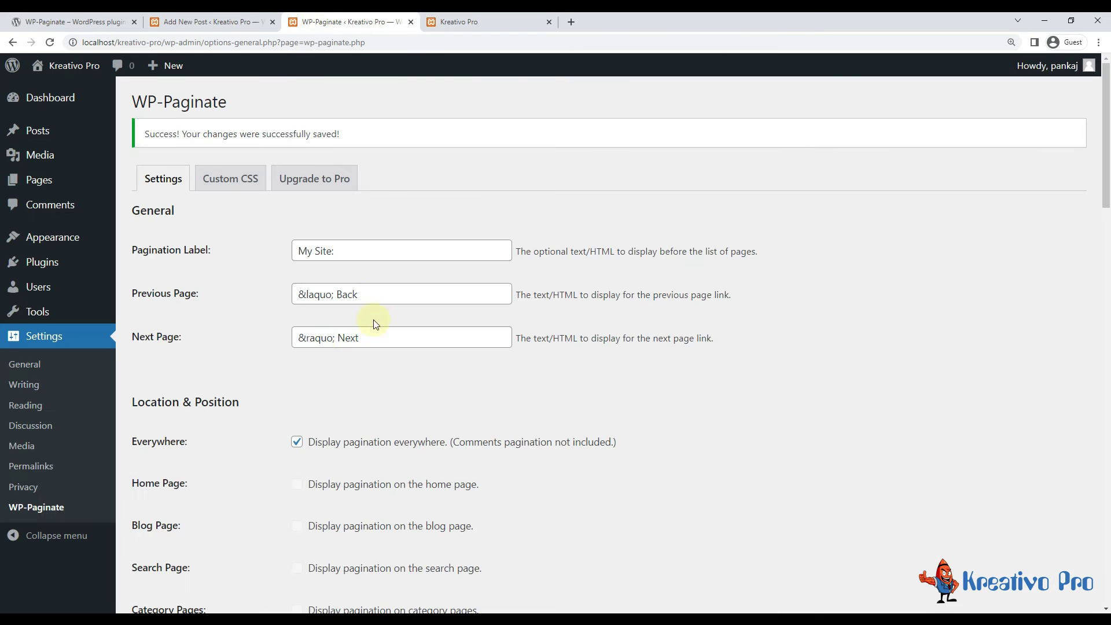
- Turn off Markup Display in Advanced Settings and save WP-Paginate
scroll(249, 321, down, 10)
scroll(244, 319, down, 8)
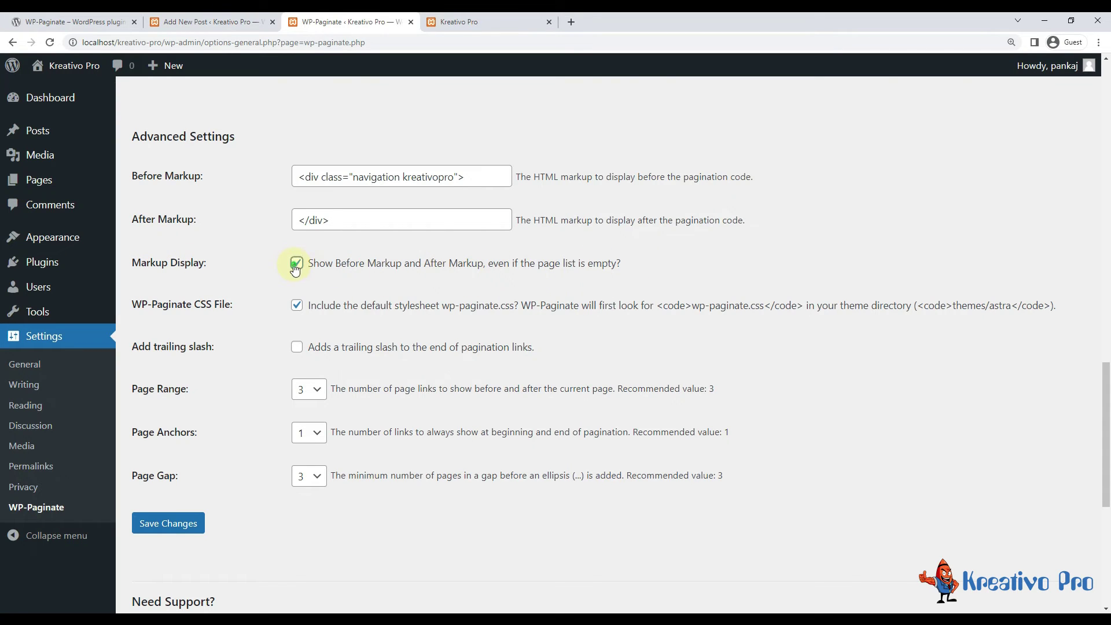
scroll(251, 323, down, 2)
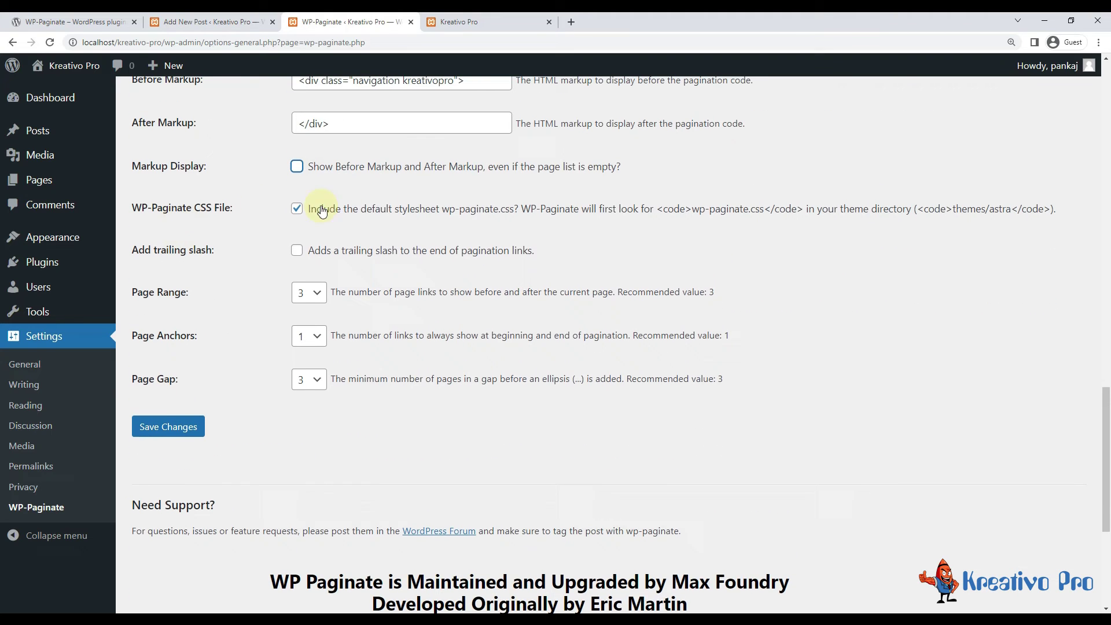
scroll(296, 226, up, 4)
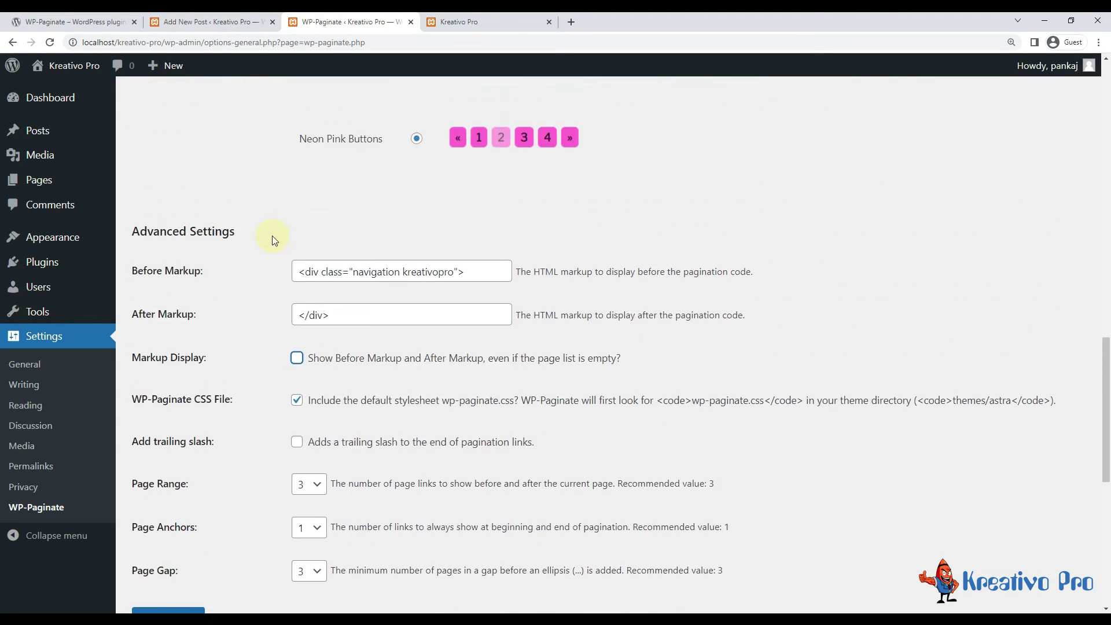
scroll(255, 237, down, 4)
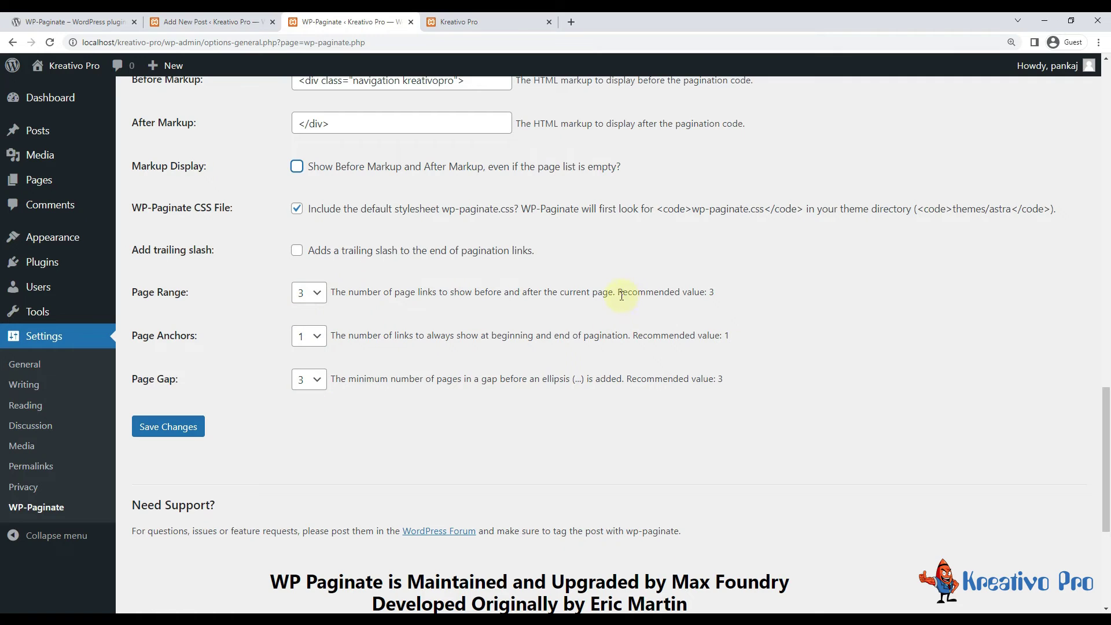
click(156, 426)
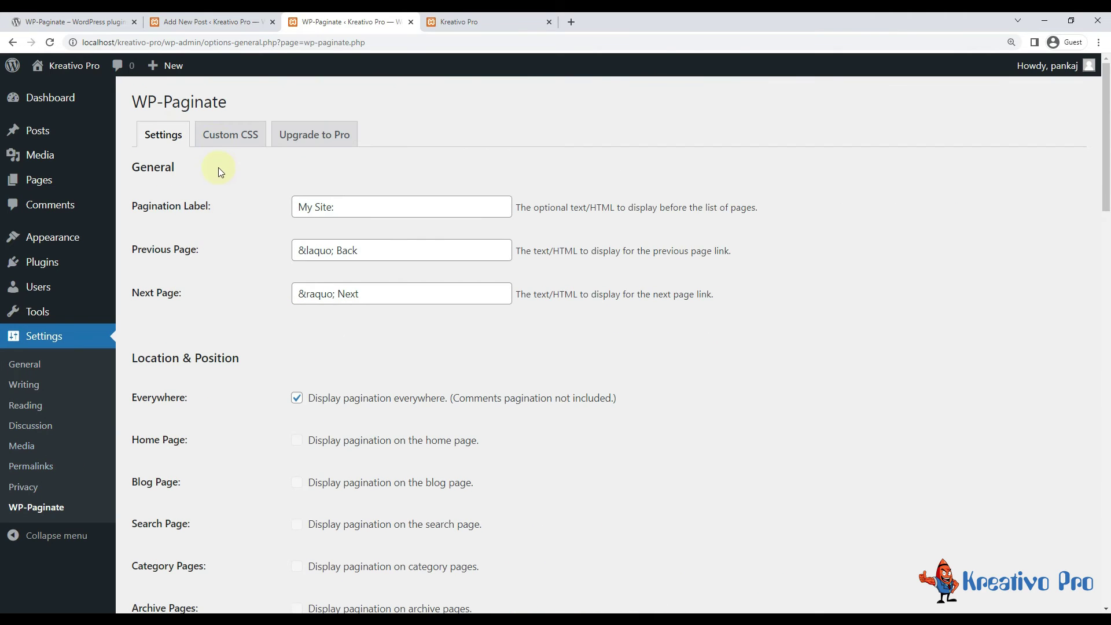
- Activate WP-Paginate custom CSS, then inspect page button 1 in DevTools and copy its neon-pink background rule
click(223, 140)
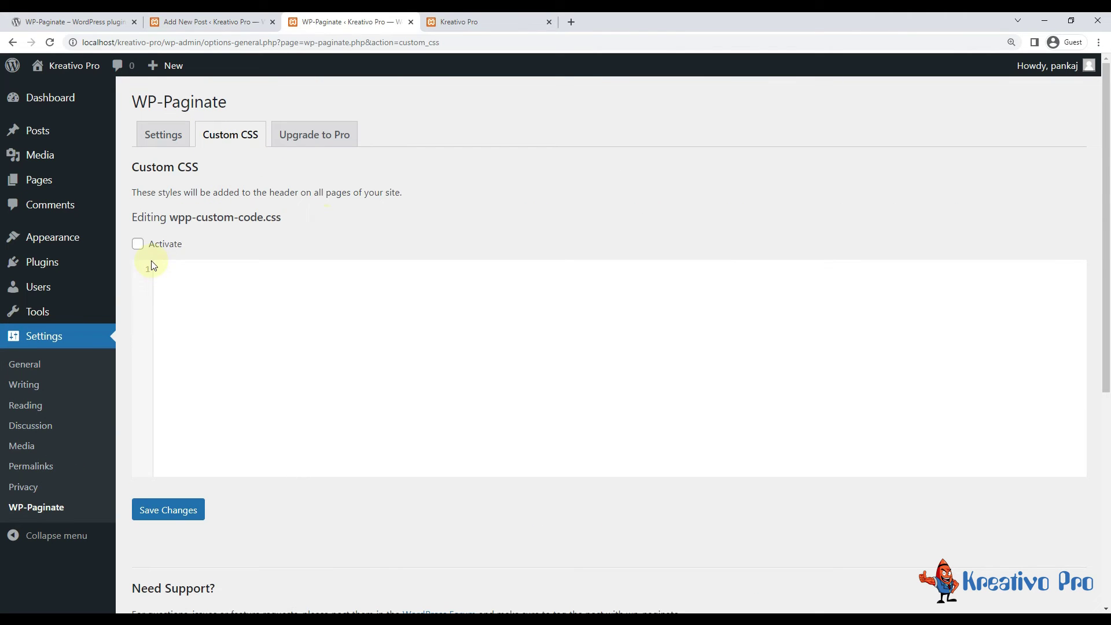
click(138, 244)
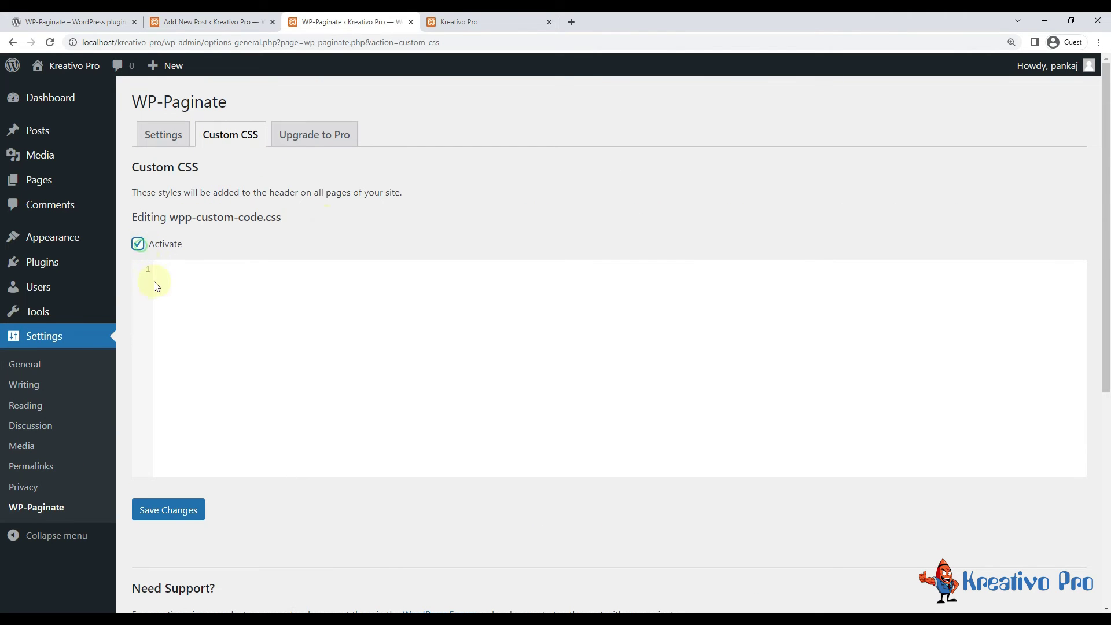
click(137, 244)
key(ctrl+Tab)
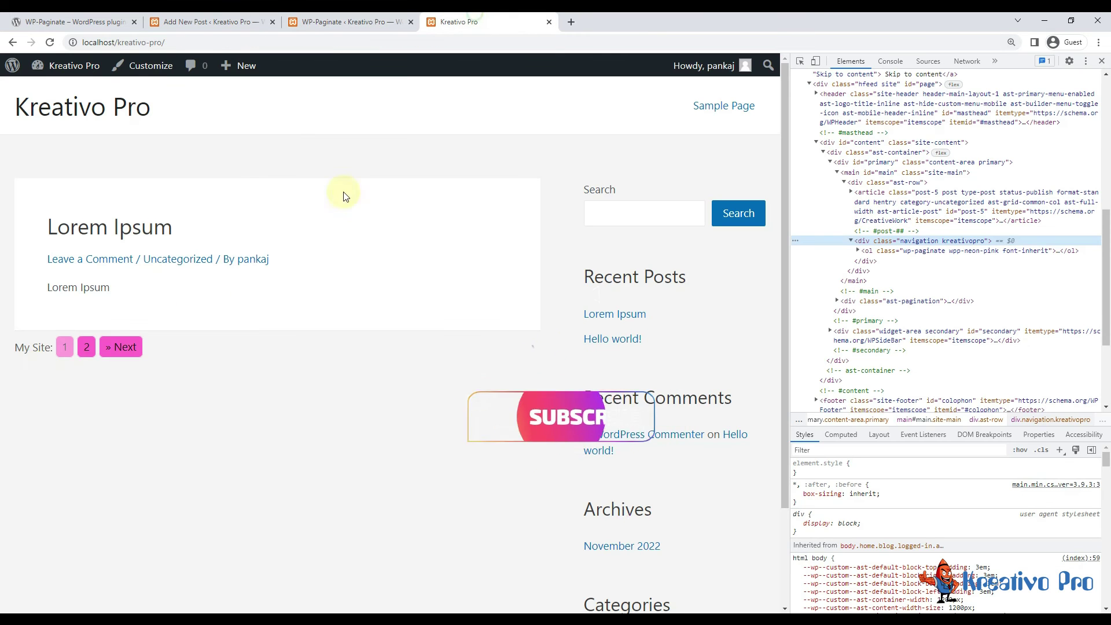
right_click(58, 343)
click(93, 510)
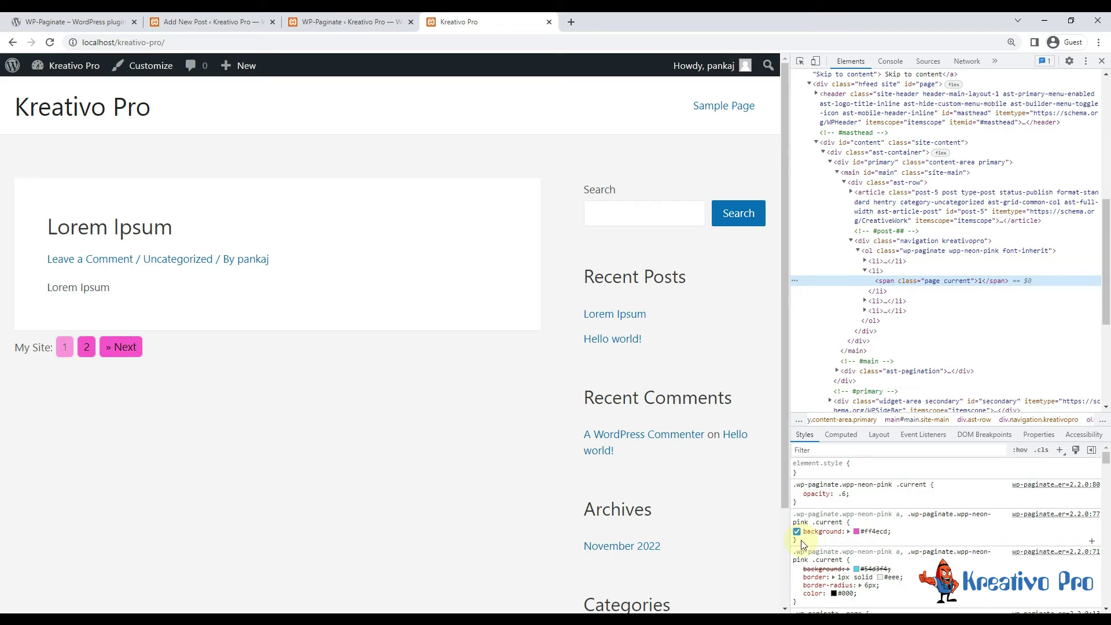
drag(803, 544, 793, 514)
key(ctrl+c)
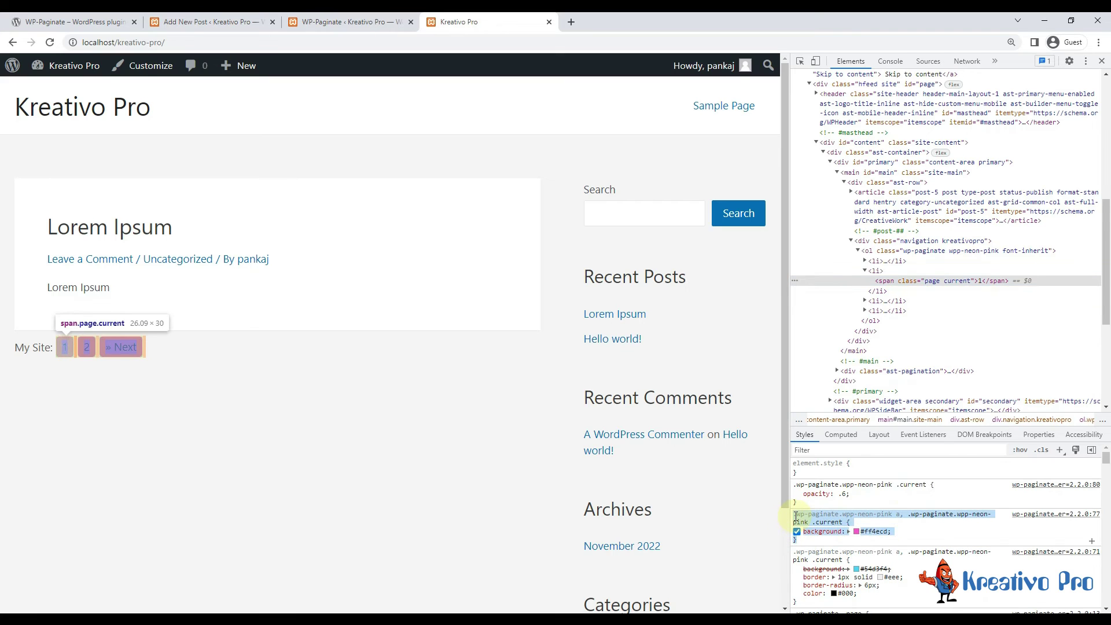
- Paste the background rule into the custom CSS, change ff4ecd to 000, and save
click(416, 21)
key(ctrl+v)
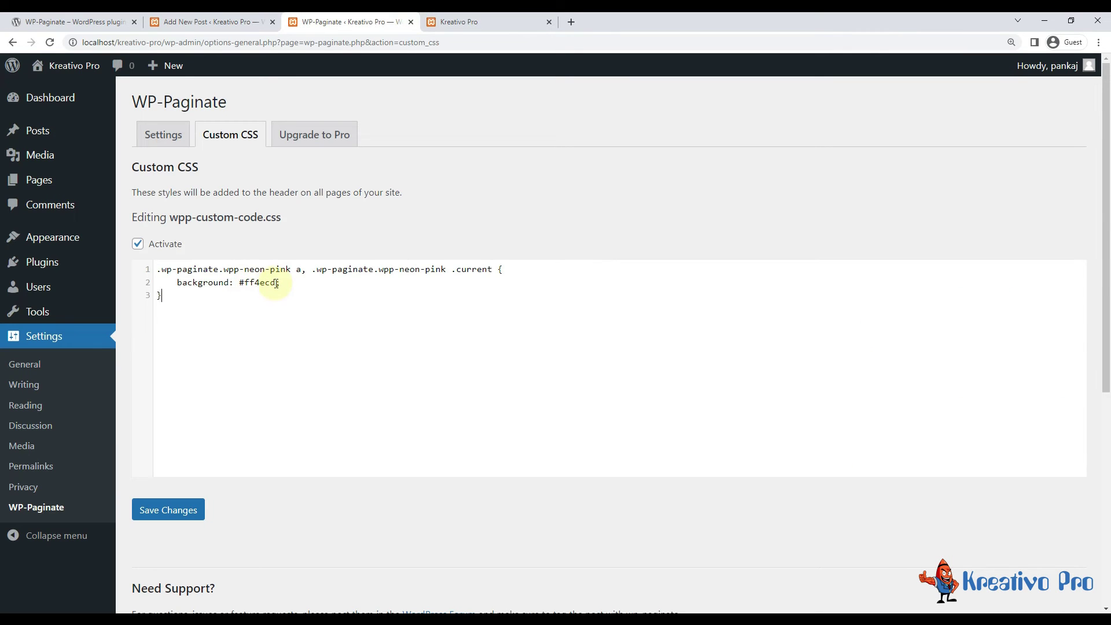
drag(279, 282, 244, 283)
text(000)
click(168, 510)
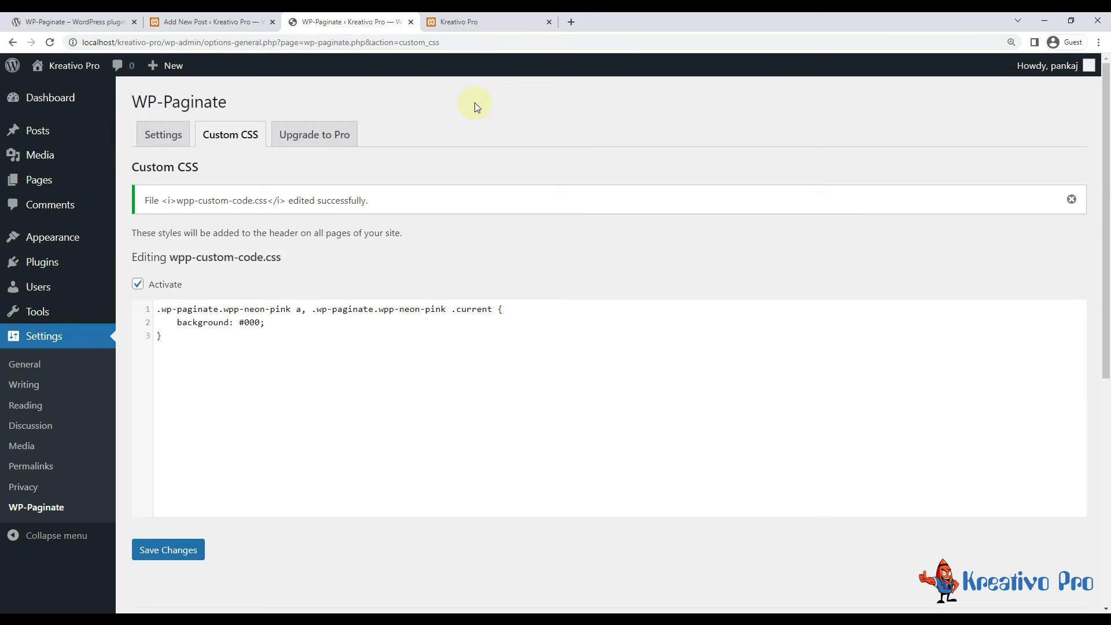
- Check the black page buttons on the site, then change the background colour to #efefef and save
click(459, 22)
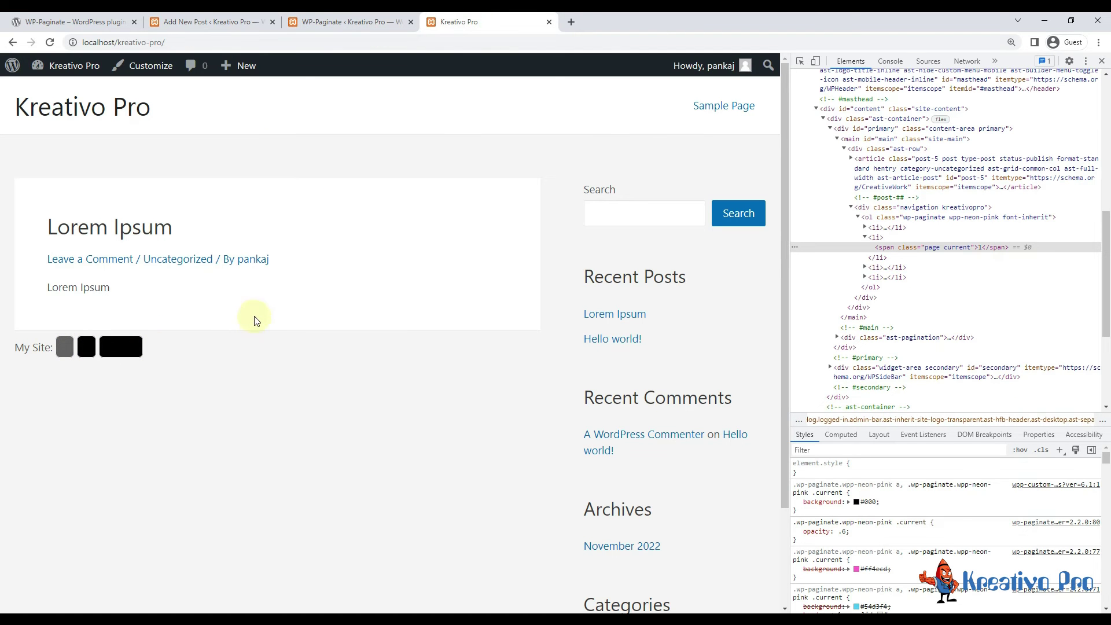
click(321, 16)
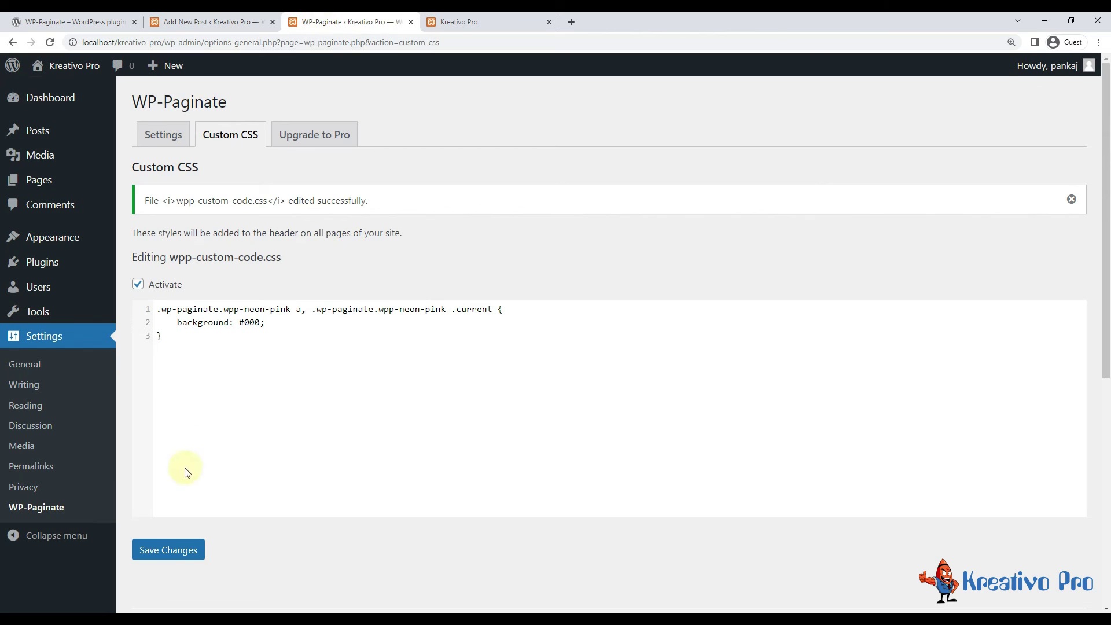
double_click(245, 323)
key(BackSpace)
key(BackSpace)
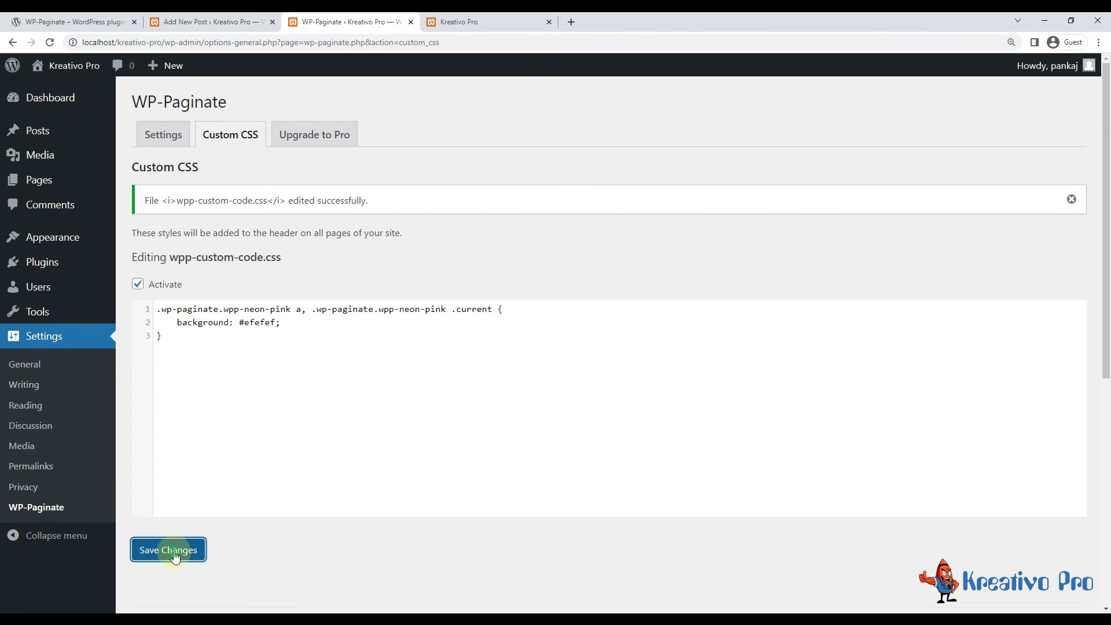
click(171, 550)
- Check the grey buttons, then deactivate the custom CSS, save, and reload the site
key(ctrl+Tab)
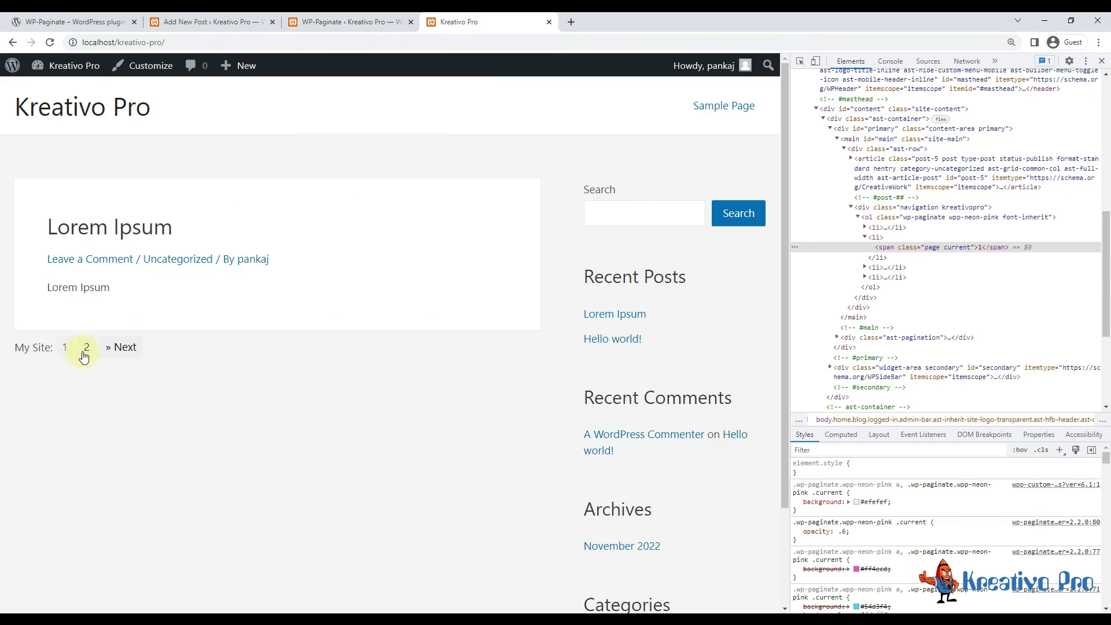
click(372, 21)
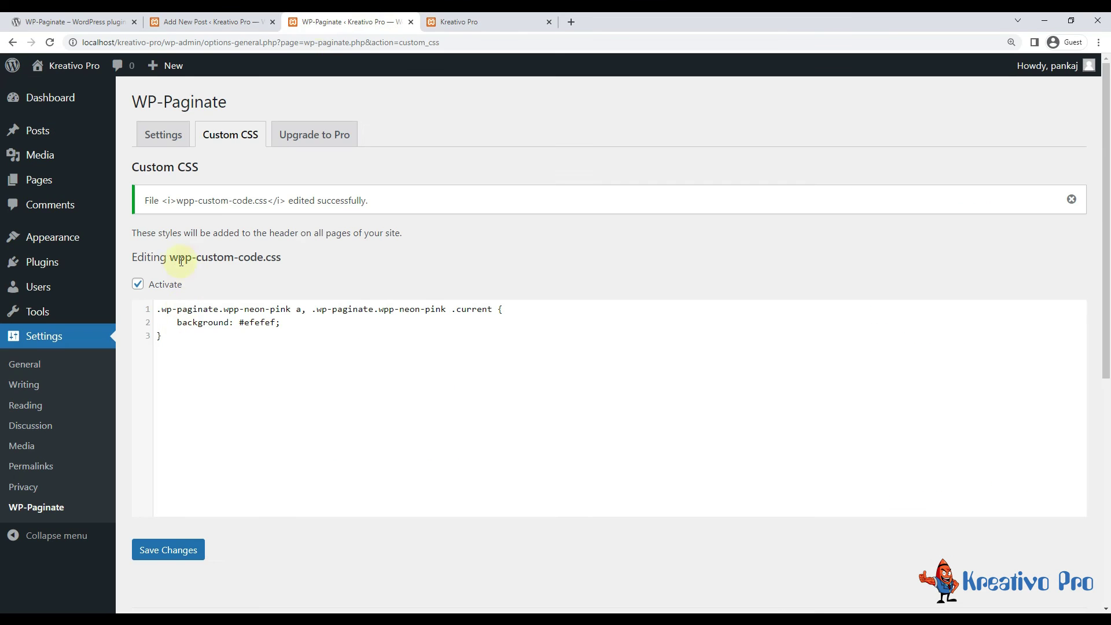
click(137, 284)
click(185, 544)
click(459, 22)
key(ctrl+r)
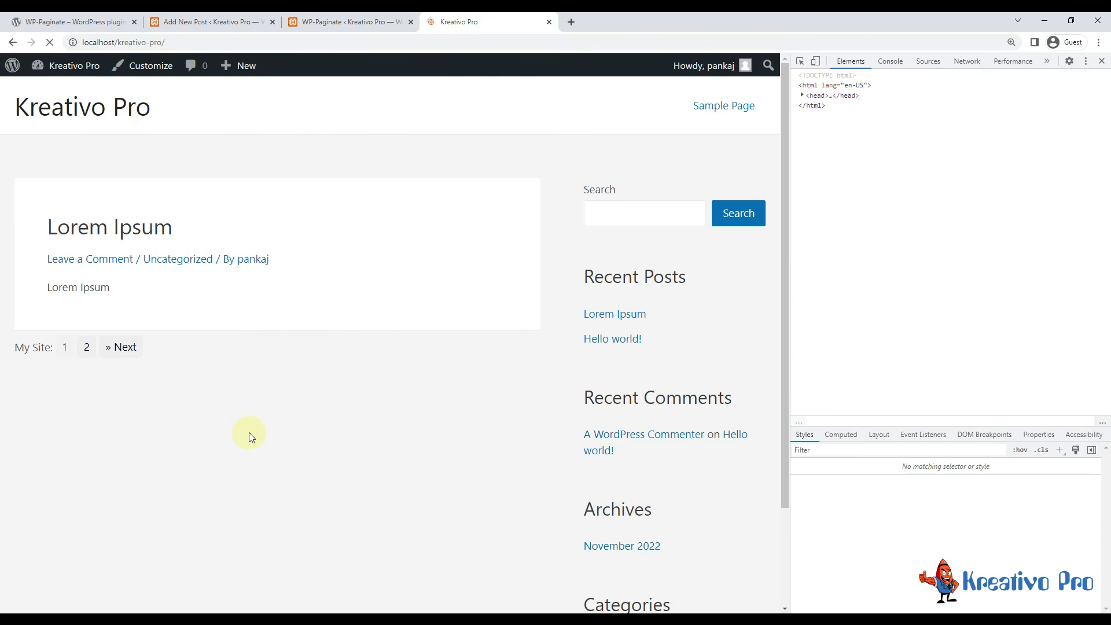
key(ctrl+shift+Tab)
click(314, 138)
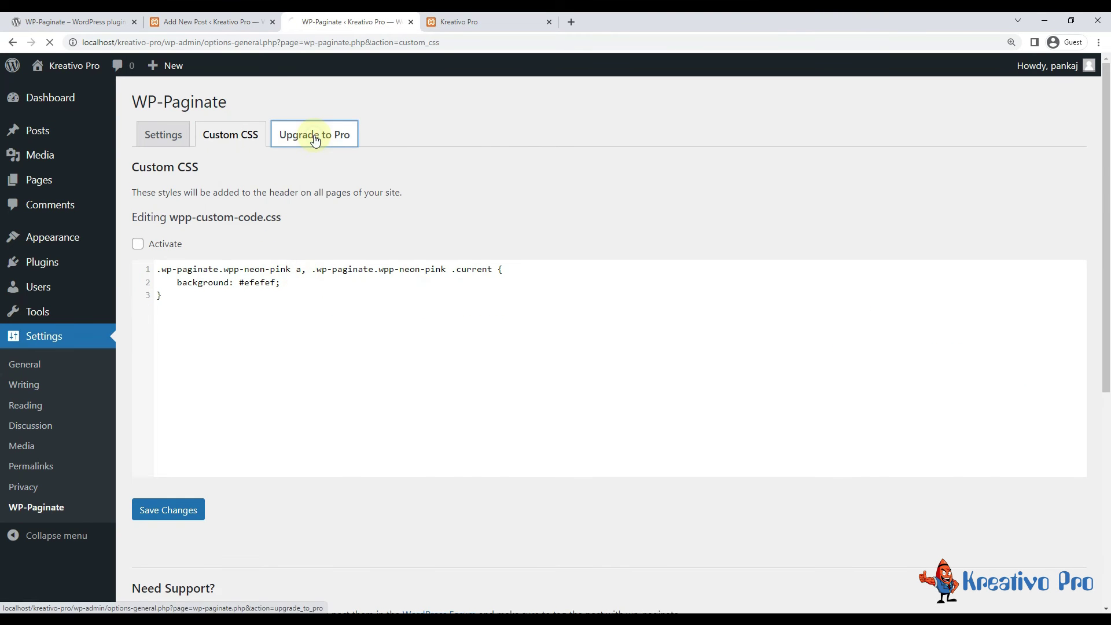
scroll(519, 305, down, 9)
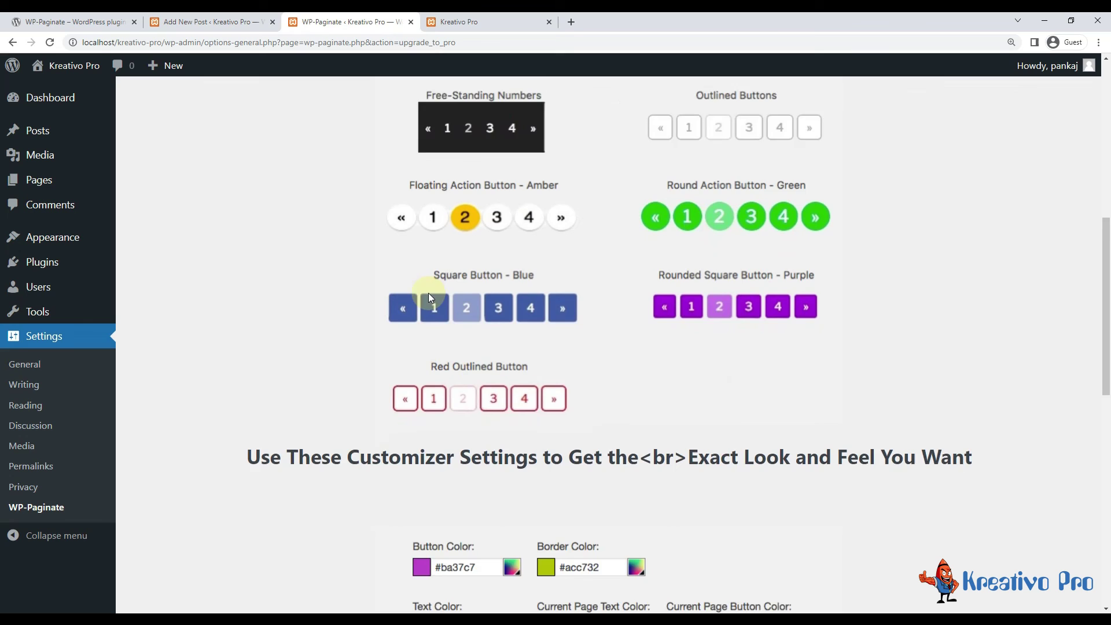
scroll(370, 290, up, 10)
click(163, 134)
scroll(233, 280, down, 1)
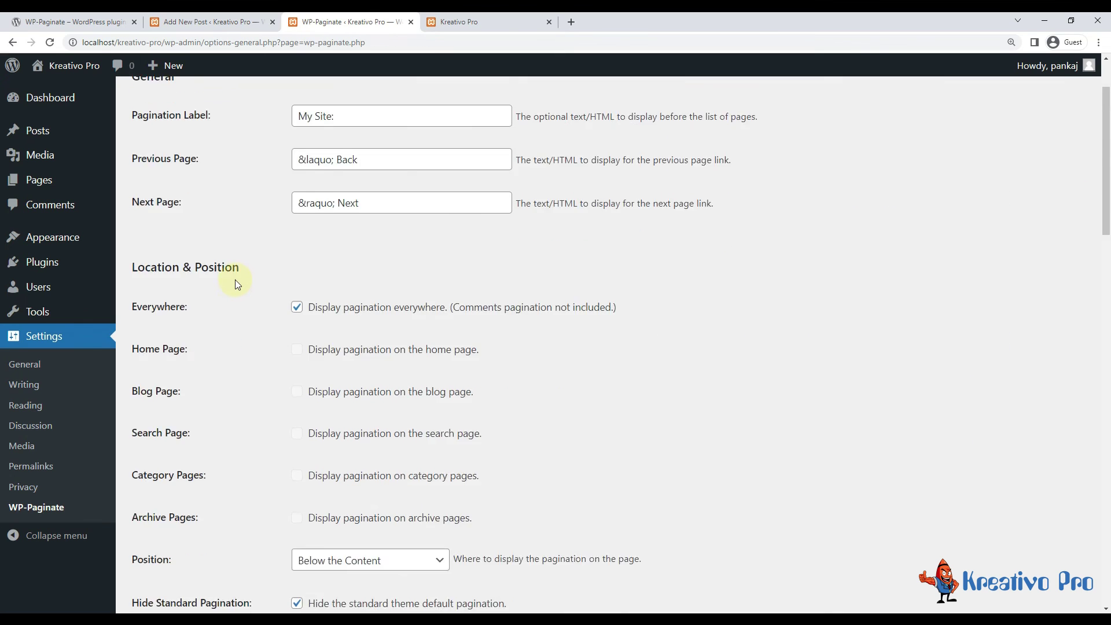
scroll(235, 280, down, 15)
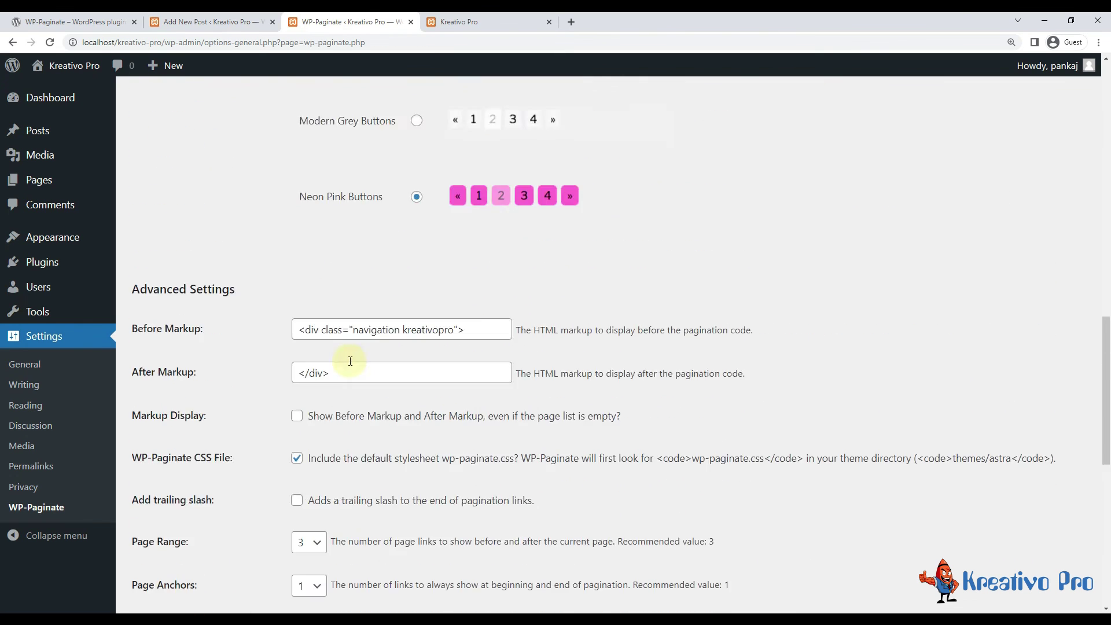
scroll(246, 221, up, 15)
click(230, 135)
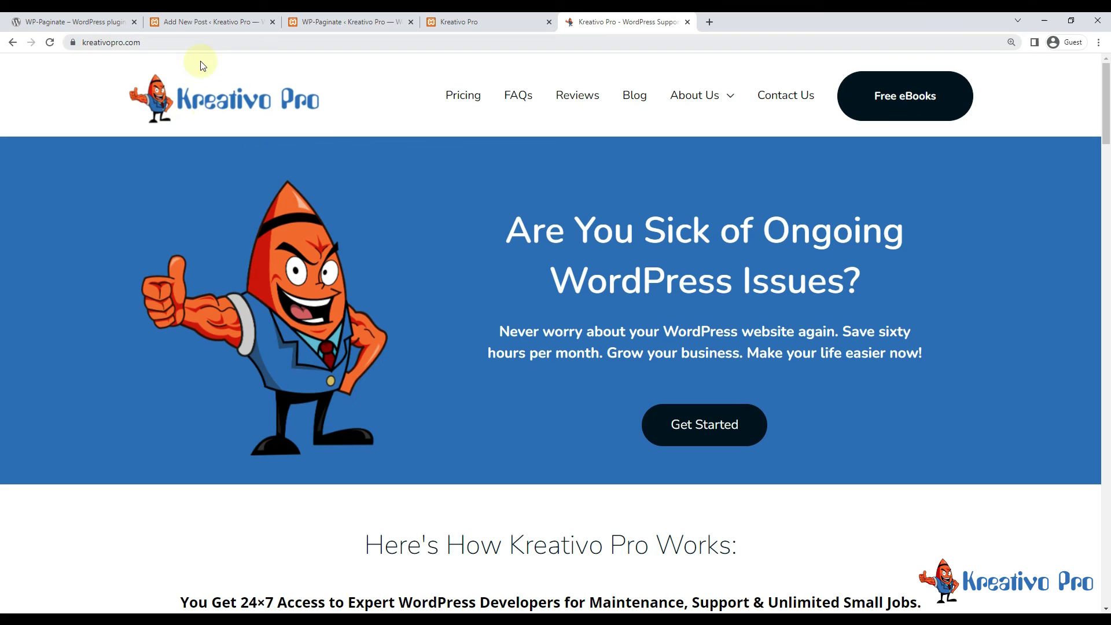
click(882, 102)
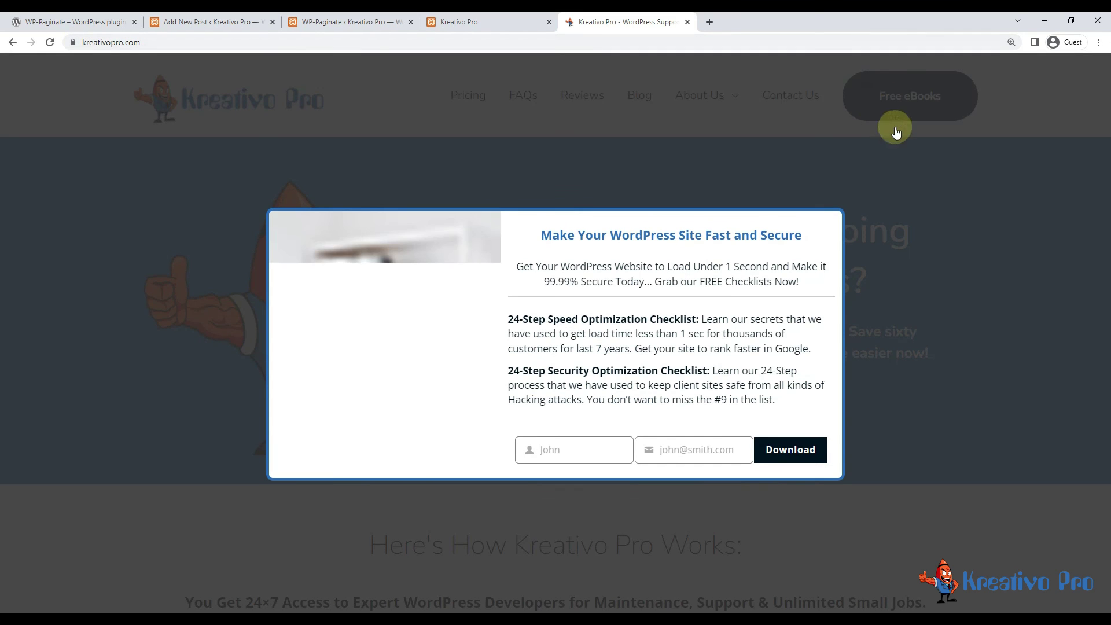
click(560, 447)
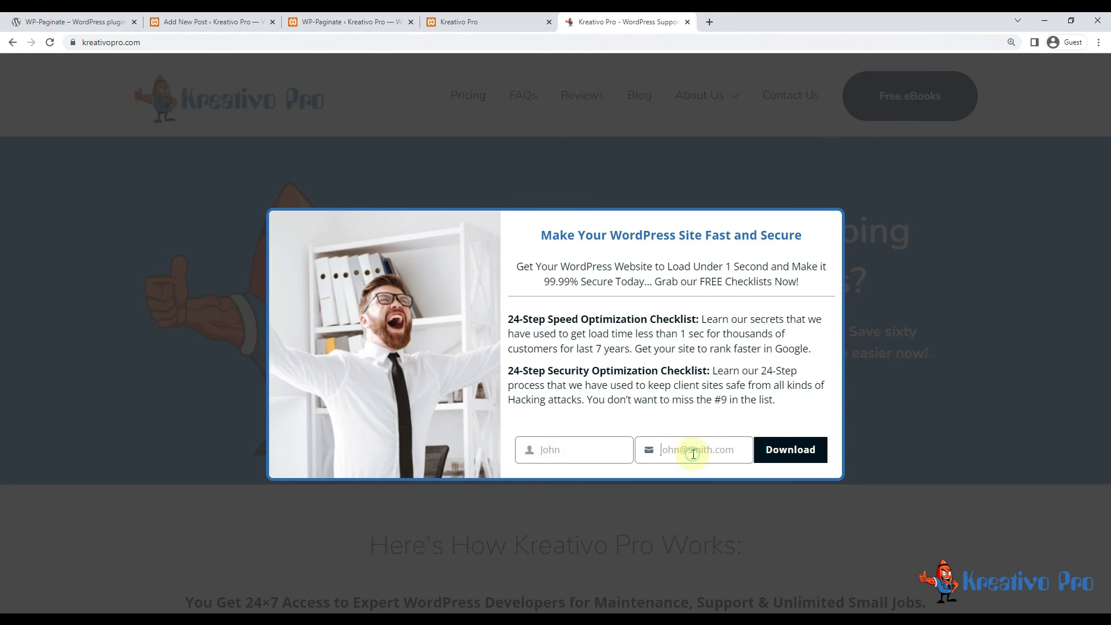
click(923, 310)
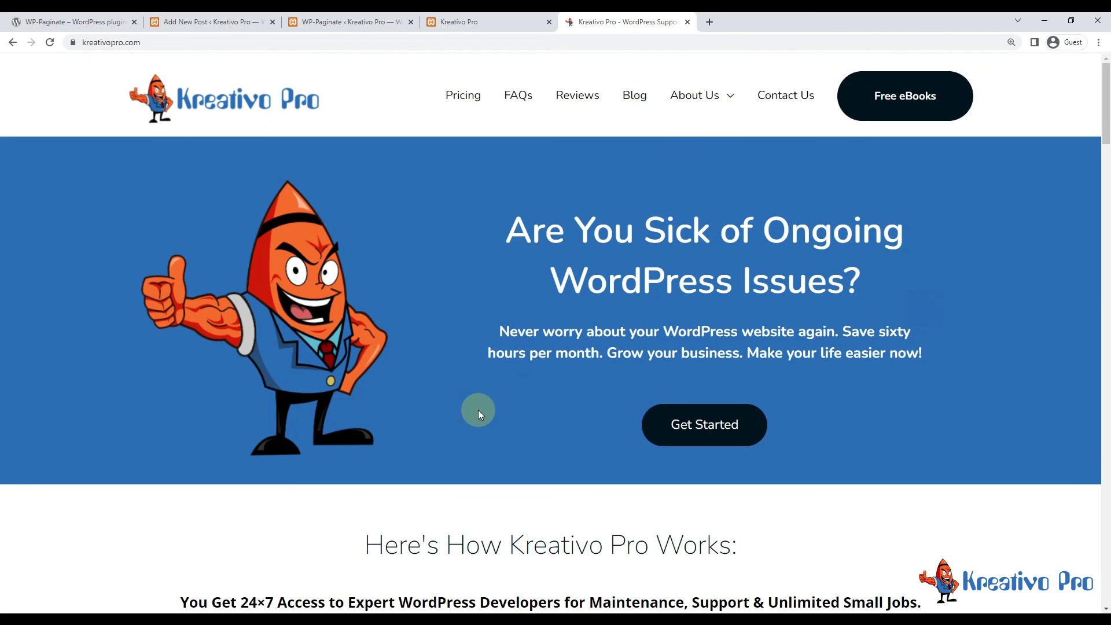